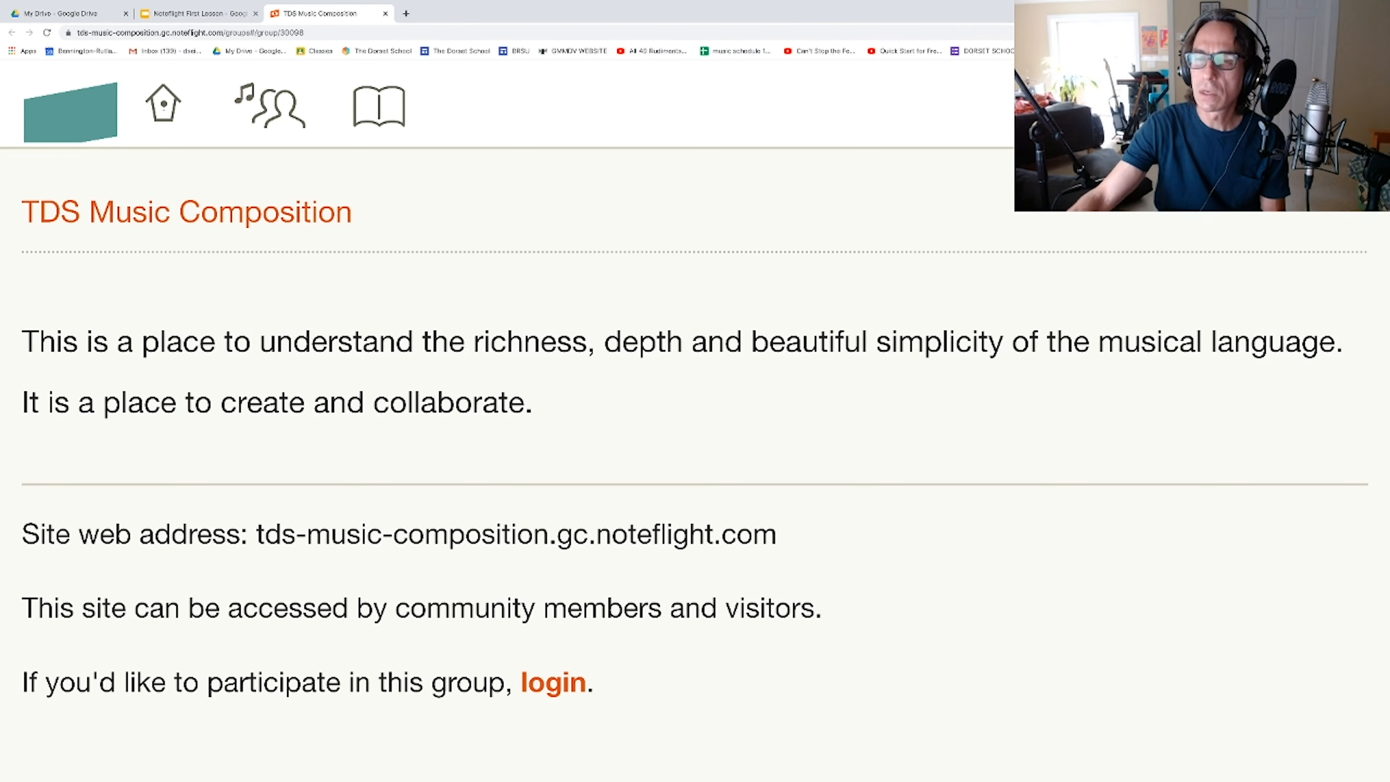
# Step: Log in to the TDS Music Composition site on Noteflight with a Google account
pyautogui.click(543, 685)
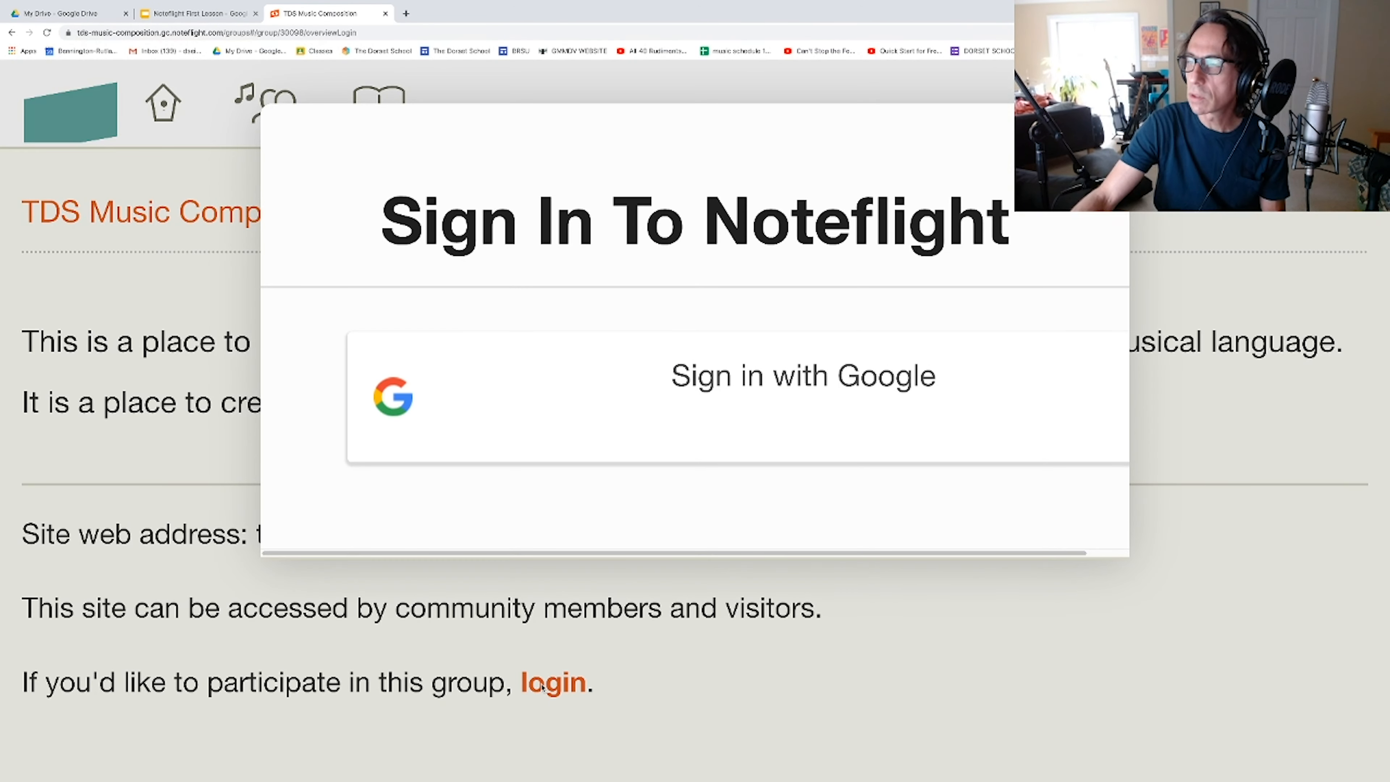
pyautogui.doubleClick(653, 414)
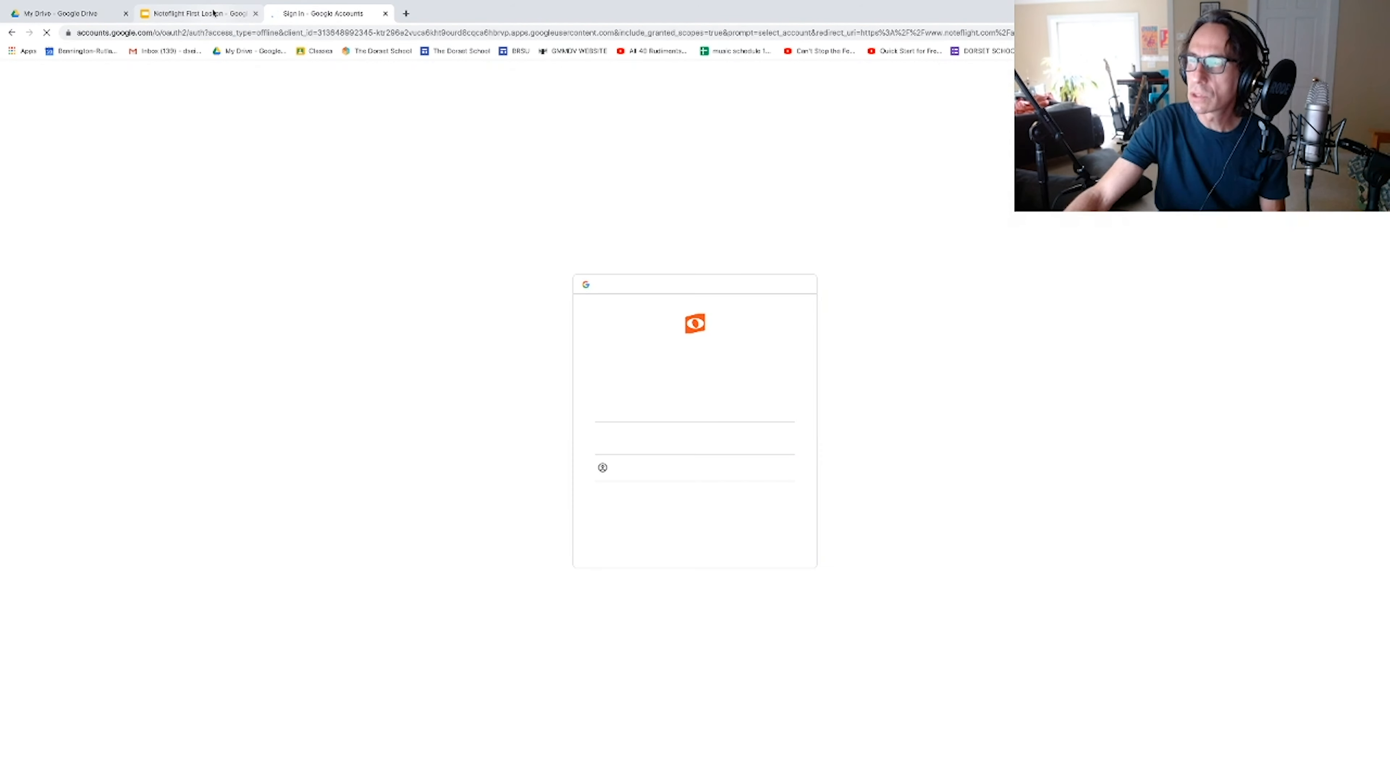
# Step: Consult the Create a Score slide in the Noteflight First Lesson presentation, and create a blank Treble Clef score in Noteflight
pyautogui.click(216, 16)
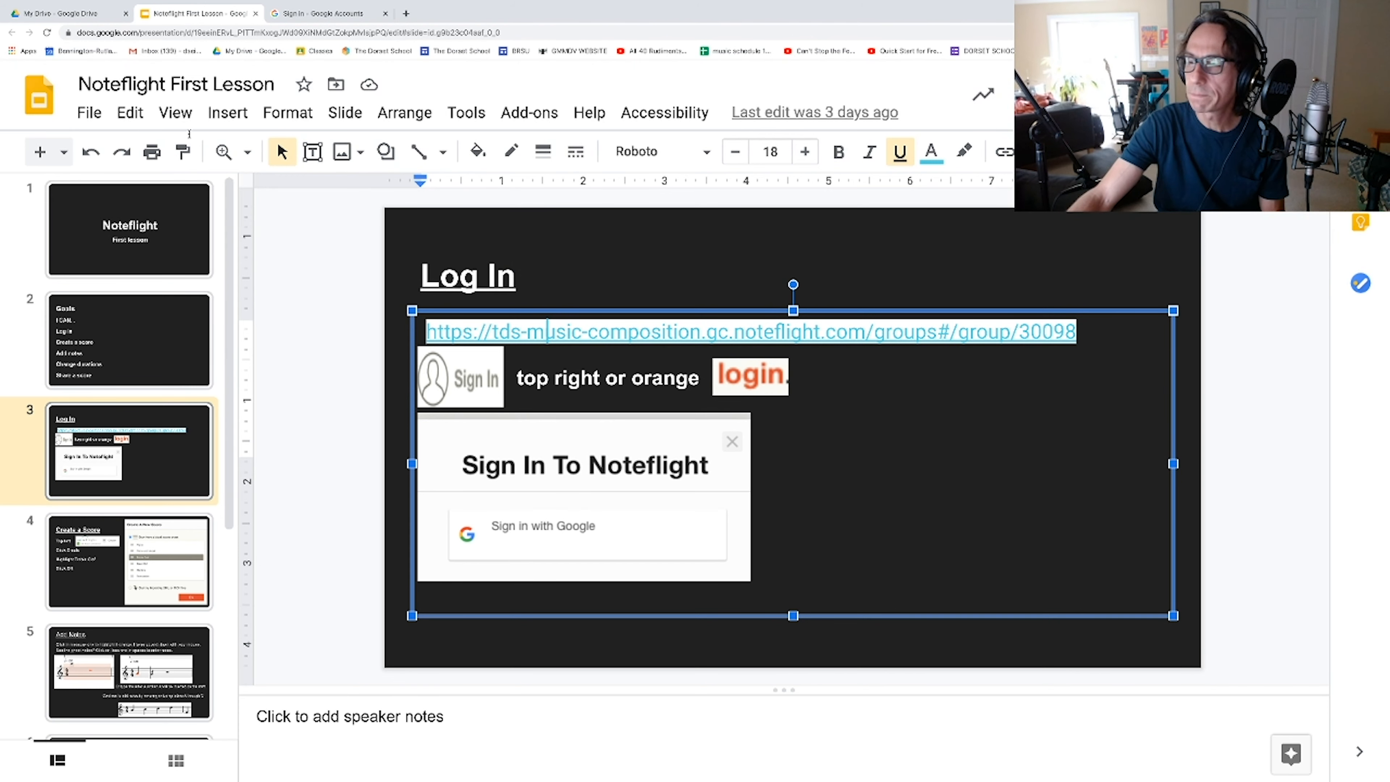
pyautogui.click(96, 574)
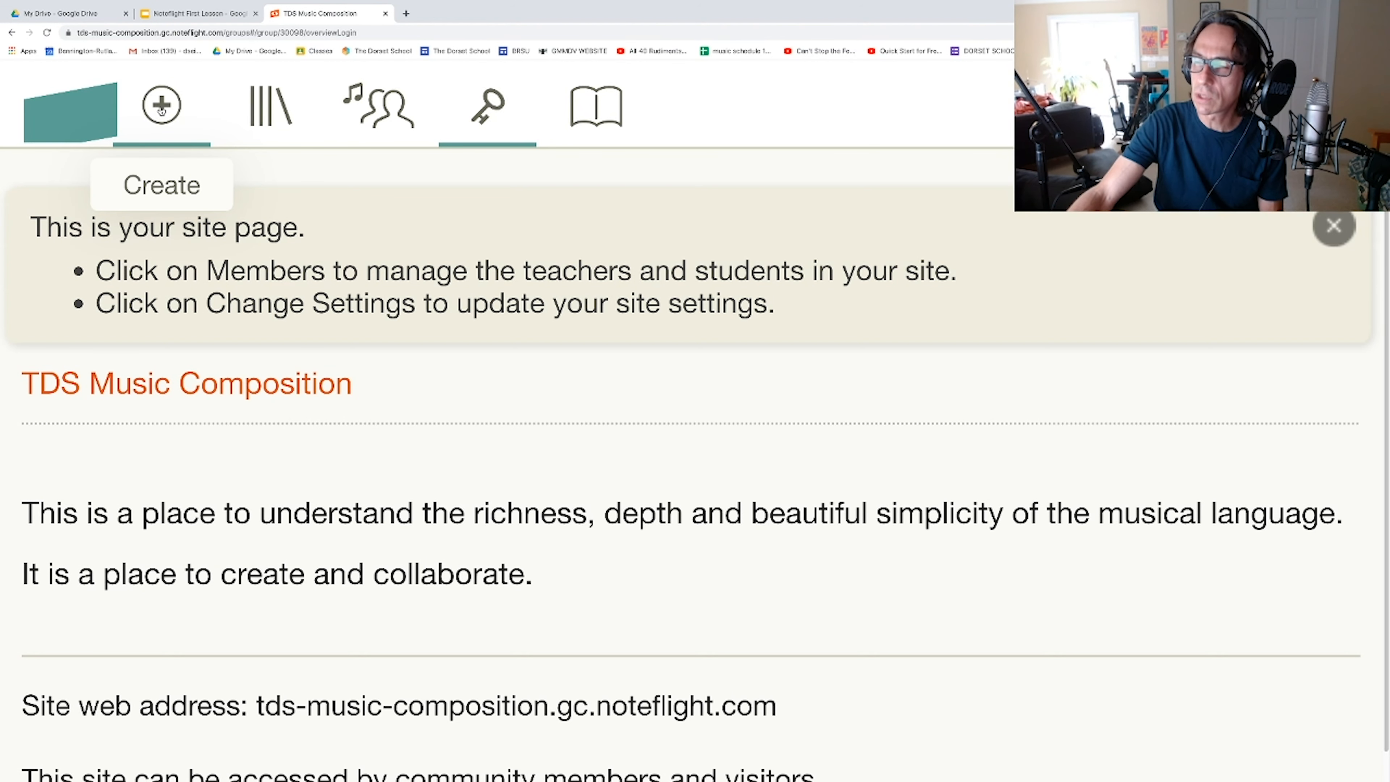
pyautogui.click(162, 107)
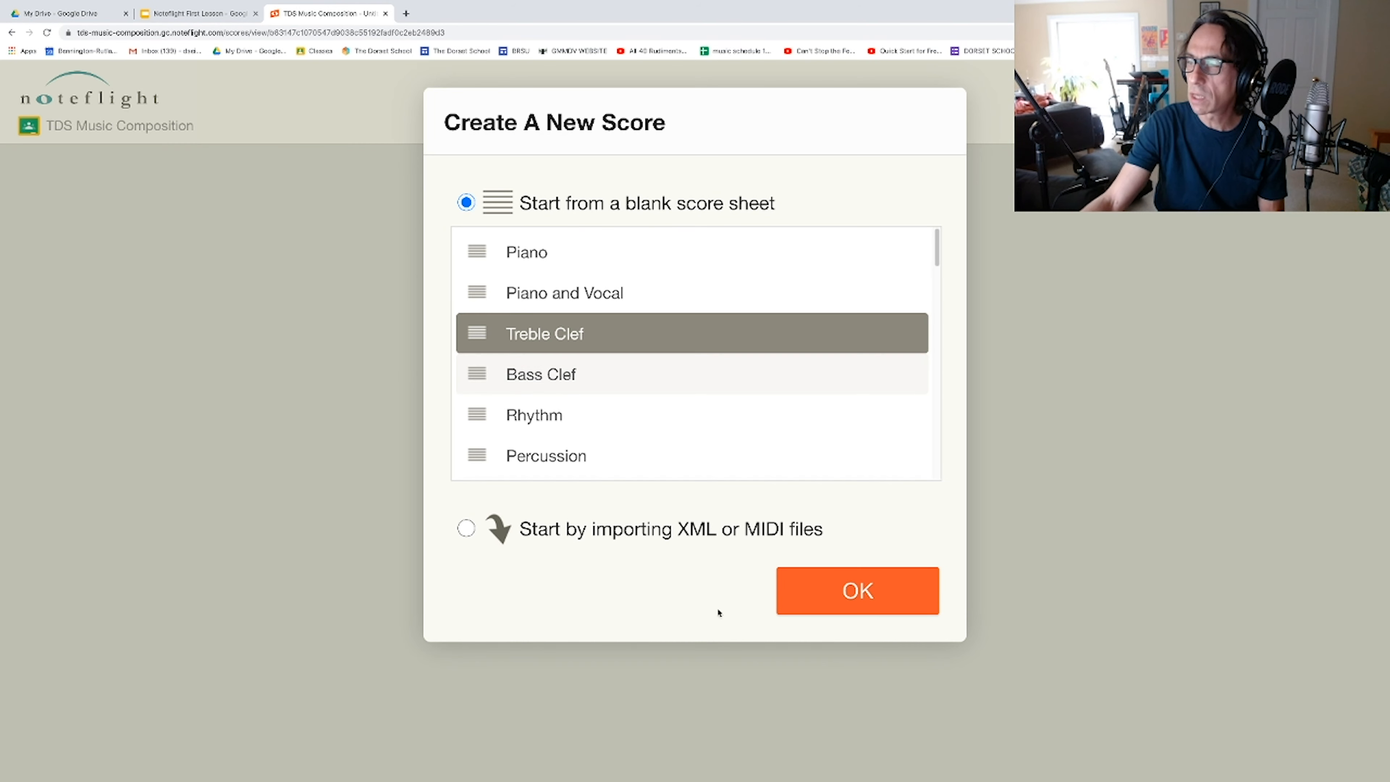
pyautogui.click(798, 604)
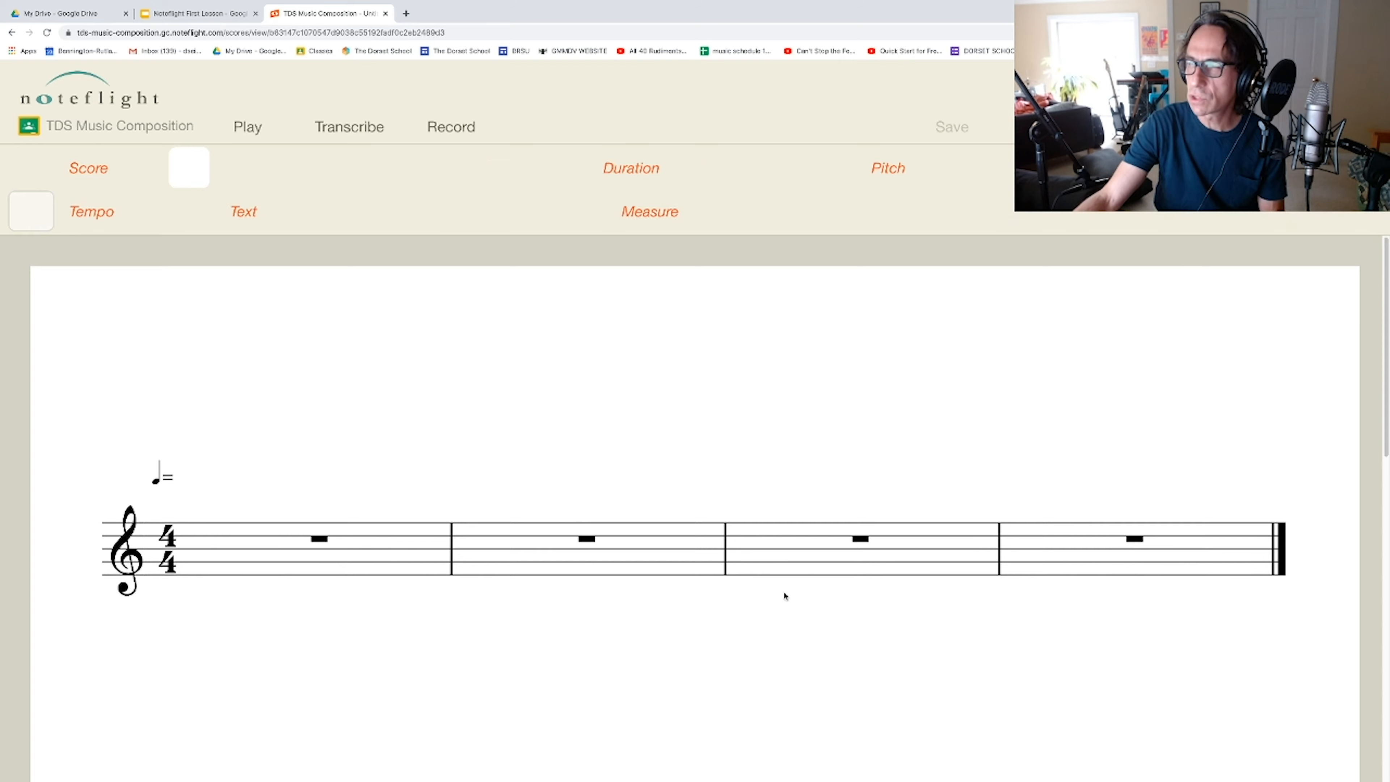
# Step: Check the Add Notes slide in the lesson presentation, and enter two quarter-note As at the start of measure 1 in the Noteflight score
pyautogui.hotkey('ctrl', 'shift', 'Tab')
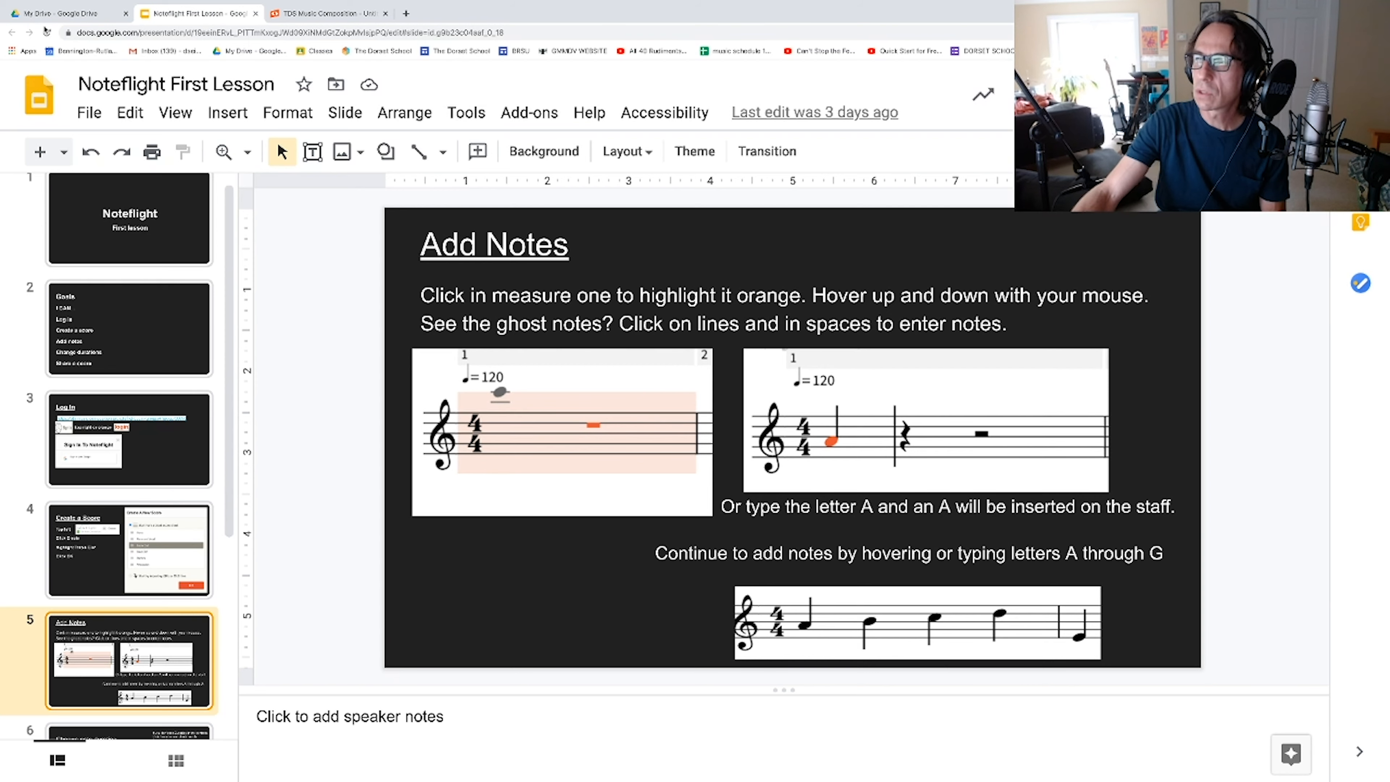
pyautogui.click(327, 13)
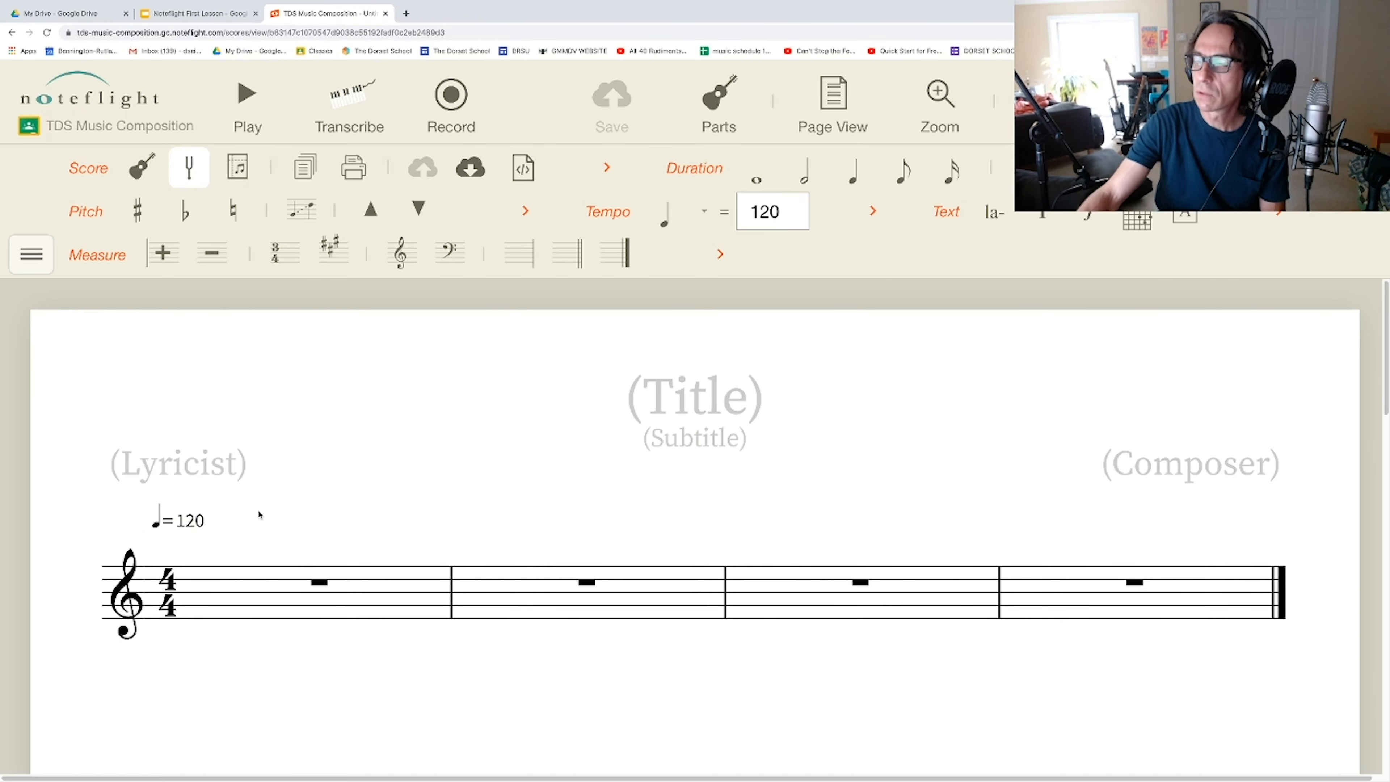
pyautogui.click(310, 605)
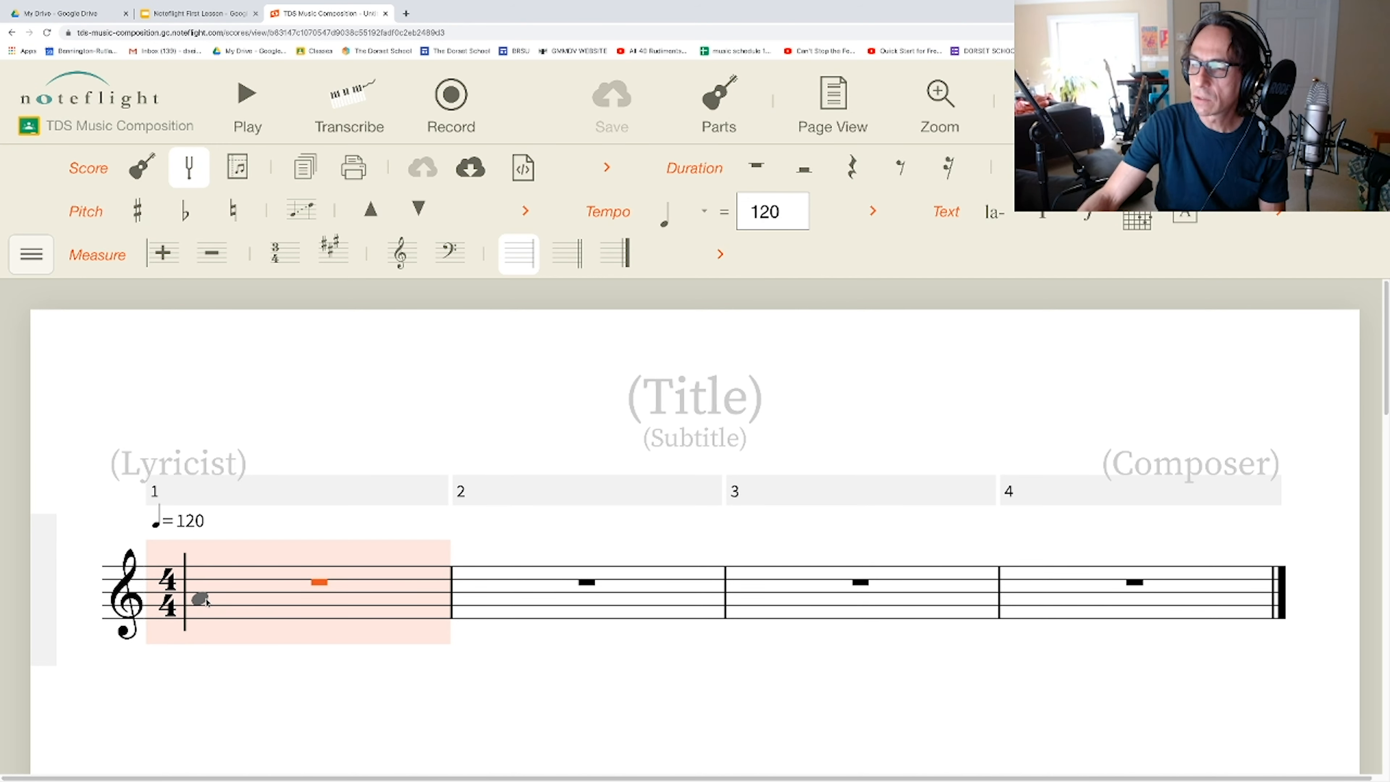
pyautogui.click(206, 599)
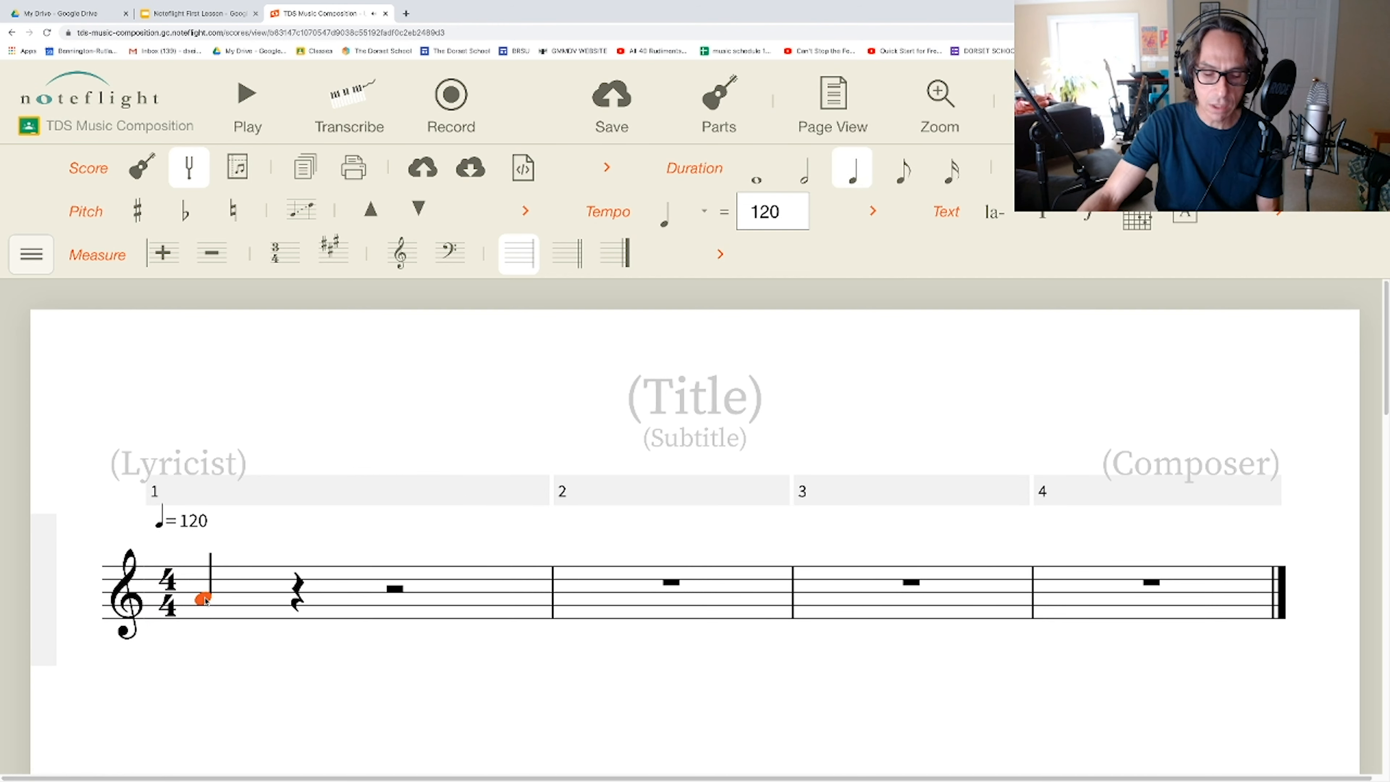
pyautogui.press('a')
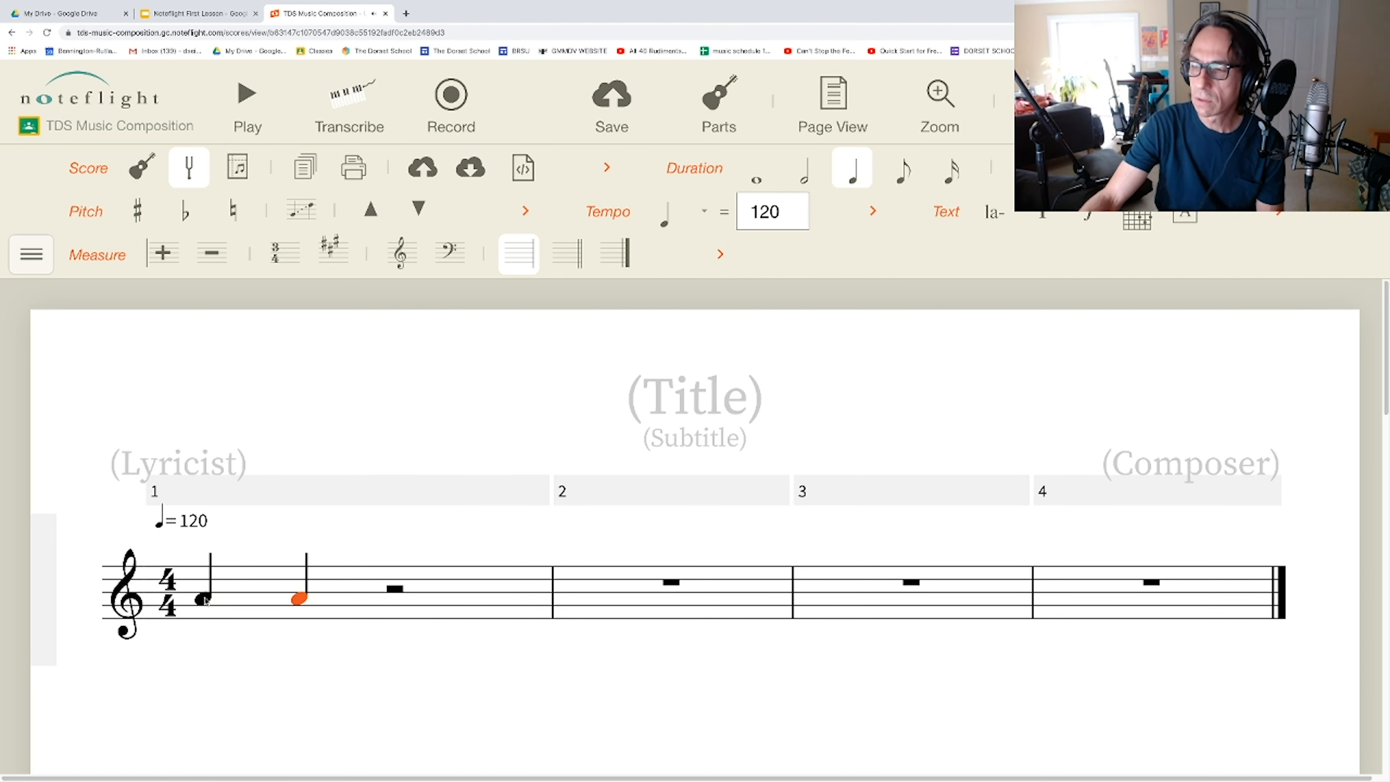
# Step: Continue the score after the two As with quarter notes B, C, D, E, F, G and a high A on the first beat of measure 3
pyautogui.click(199, 13)
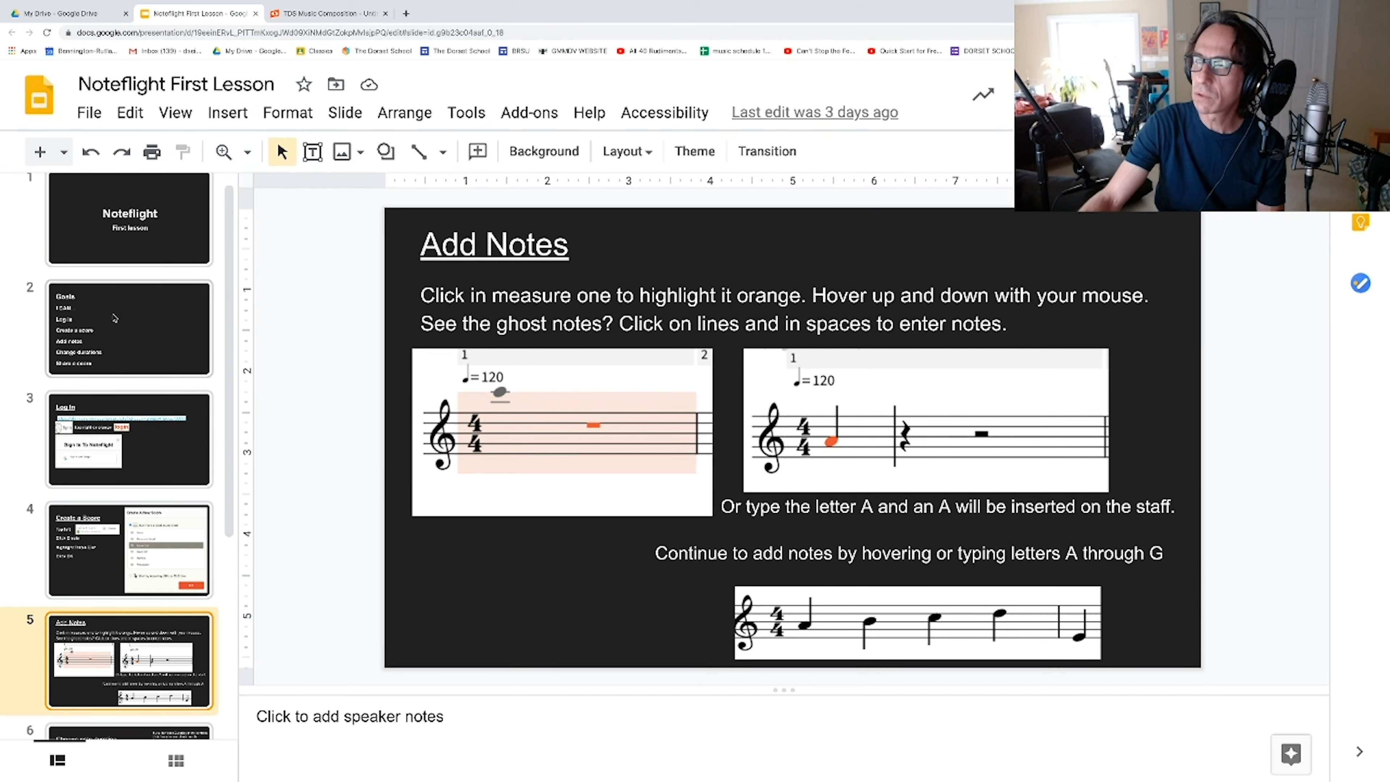
pyautogui.click(303, 14)
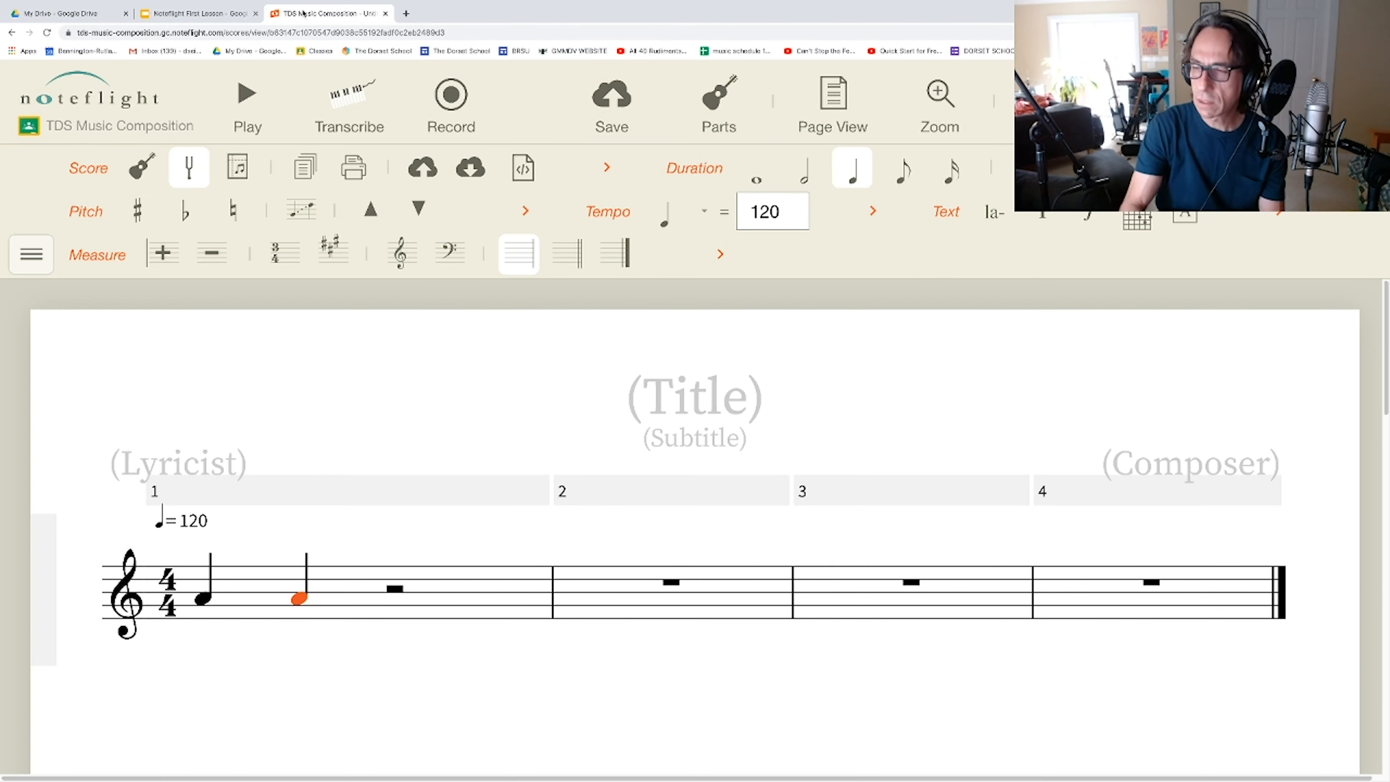
pyautogui.press('b')
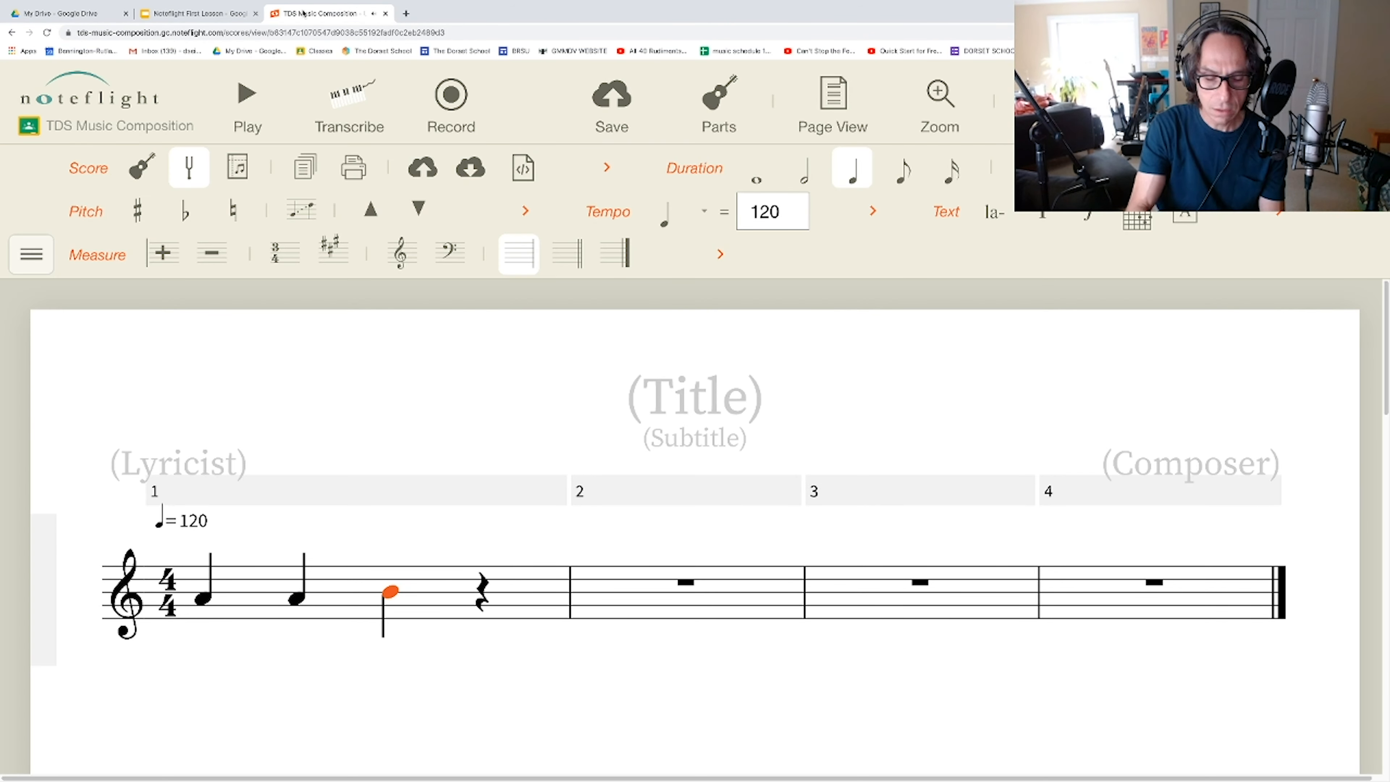
pyautogui.press('c')
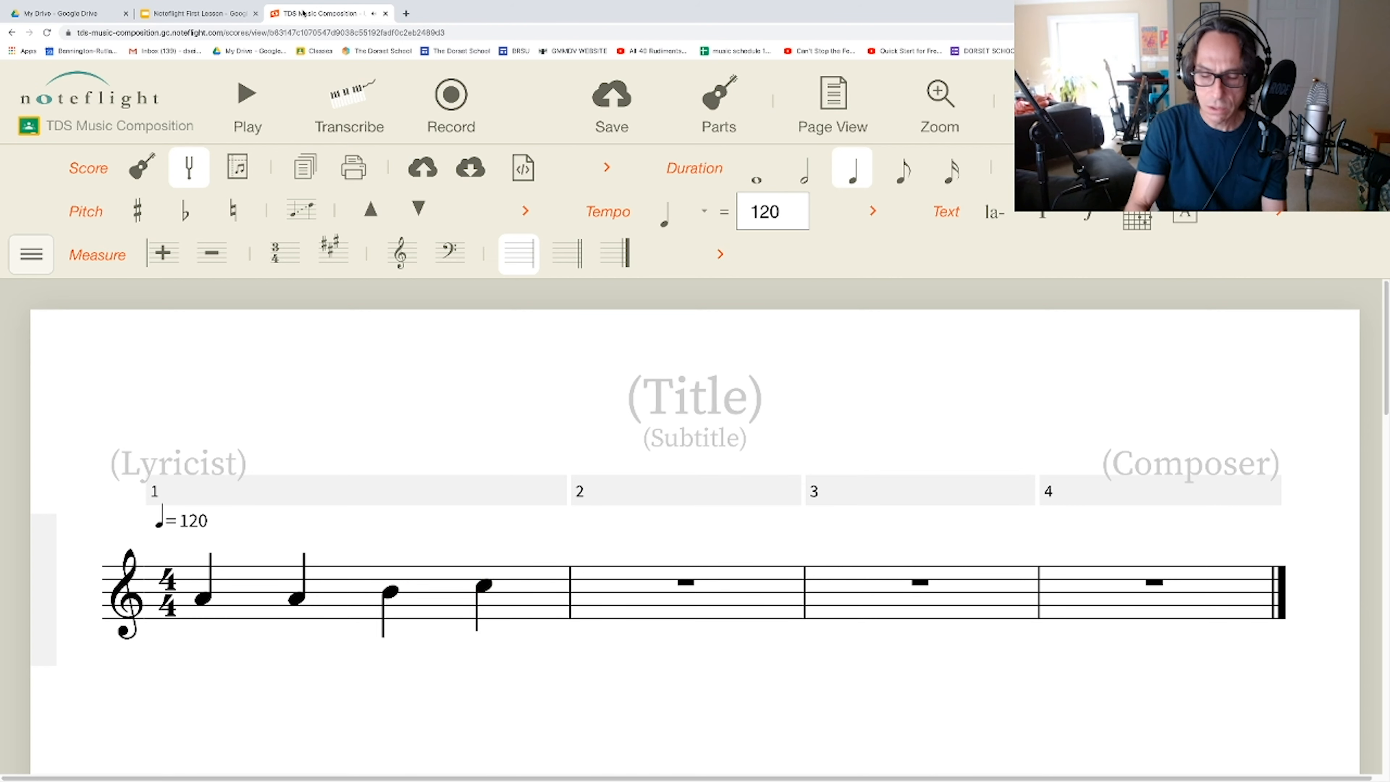
pyautogui.press('d')
pyautogui.press('e')
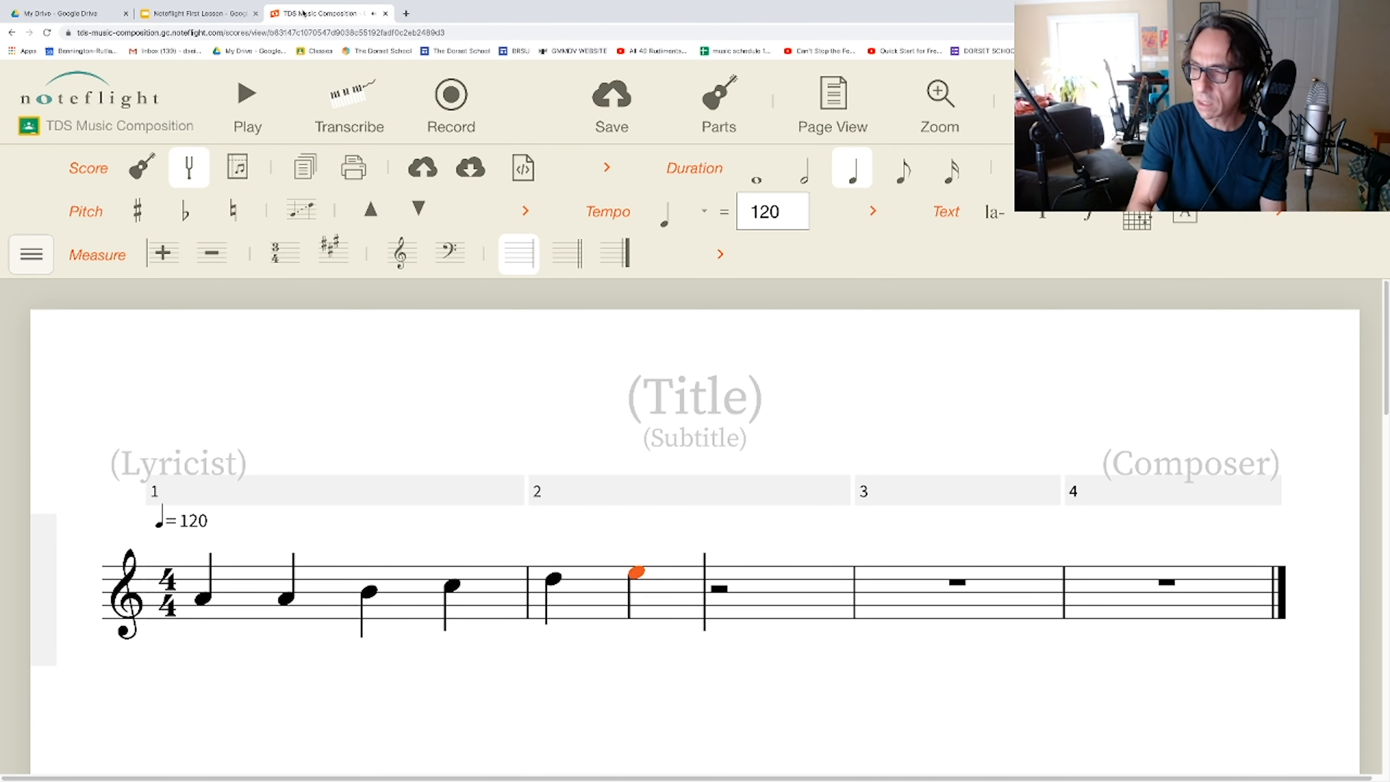
pyautogui.press('f')
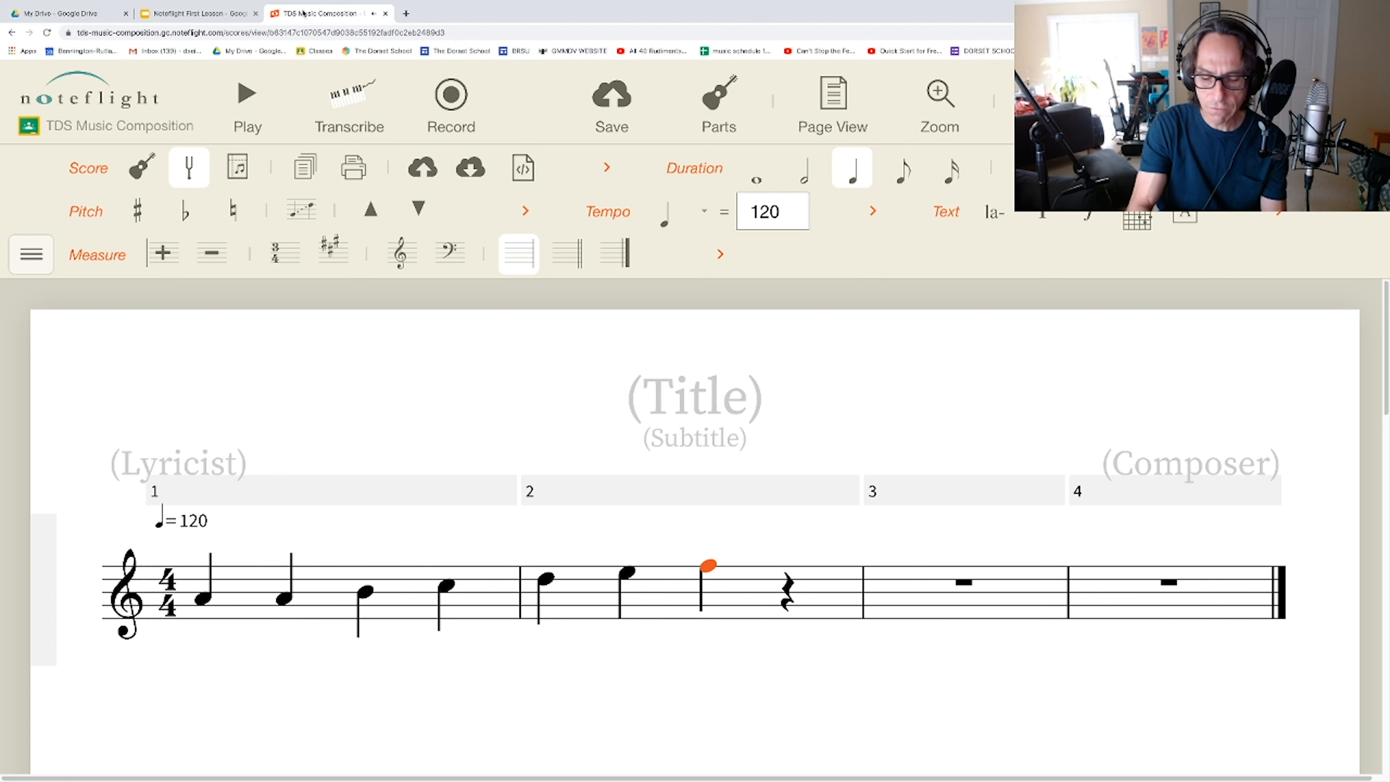
pyautogui.press('g')
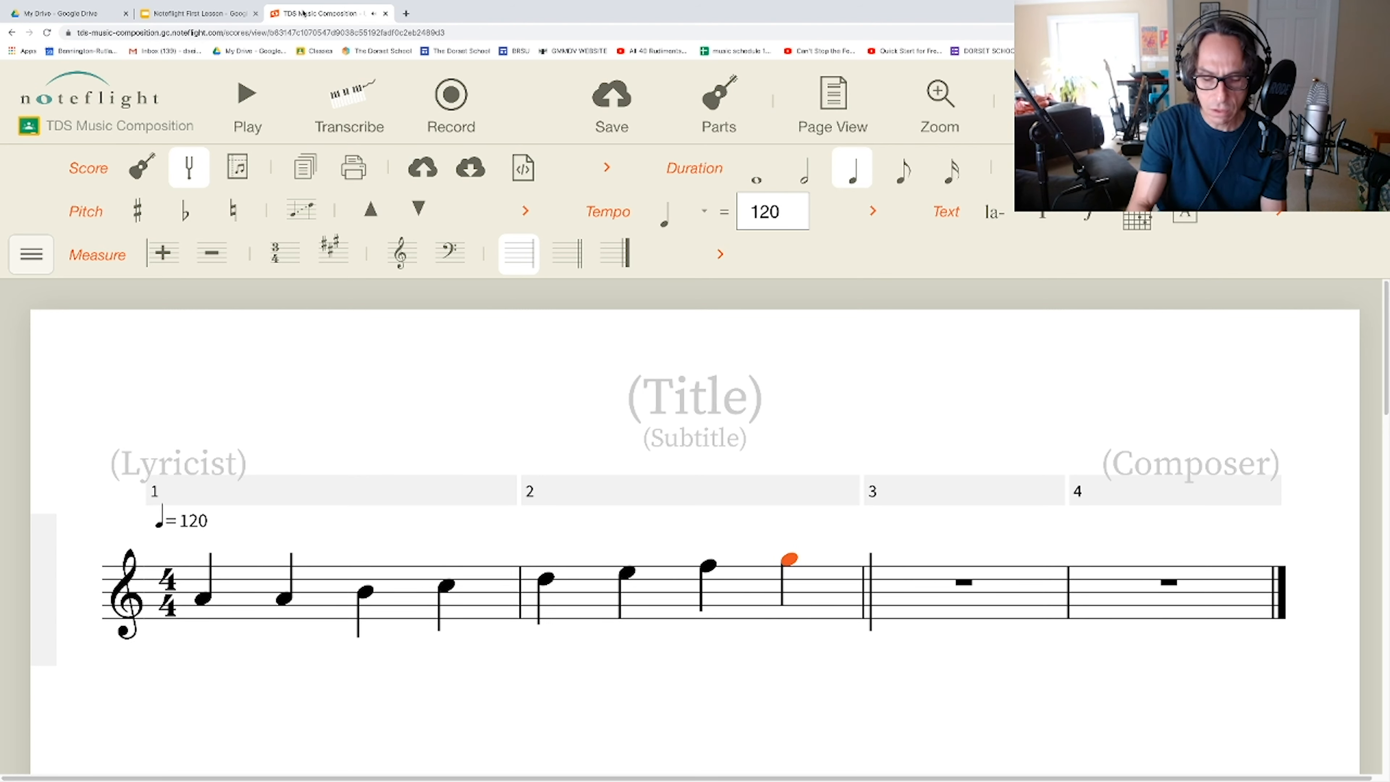
pyautogui.press('a')
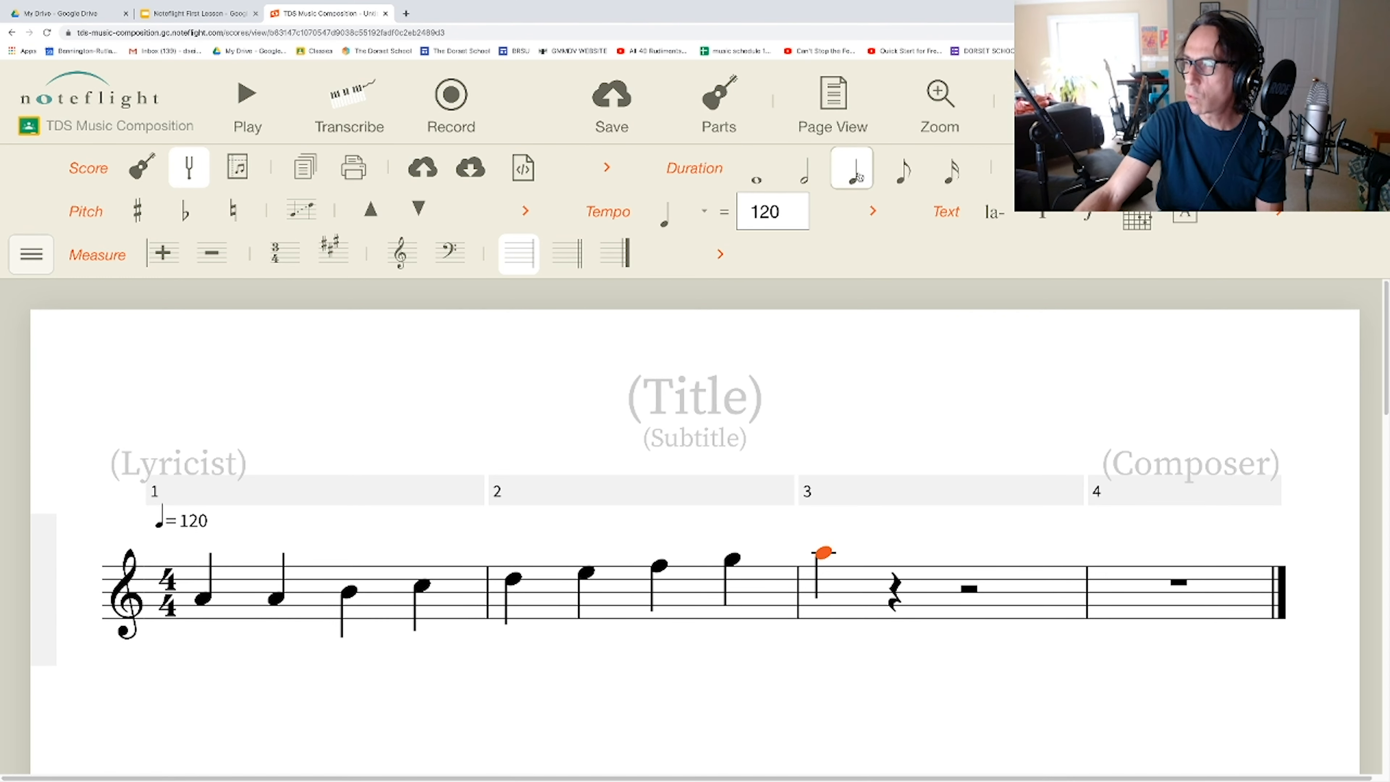
# Step: Read the Change note duration slide in the lesson presentation and return to the Noteflight score
pyautogui.click(217, 13)
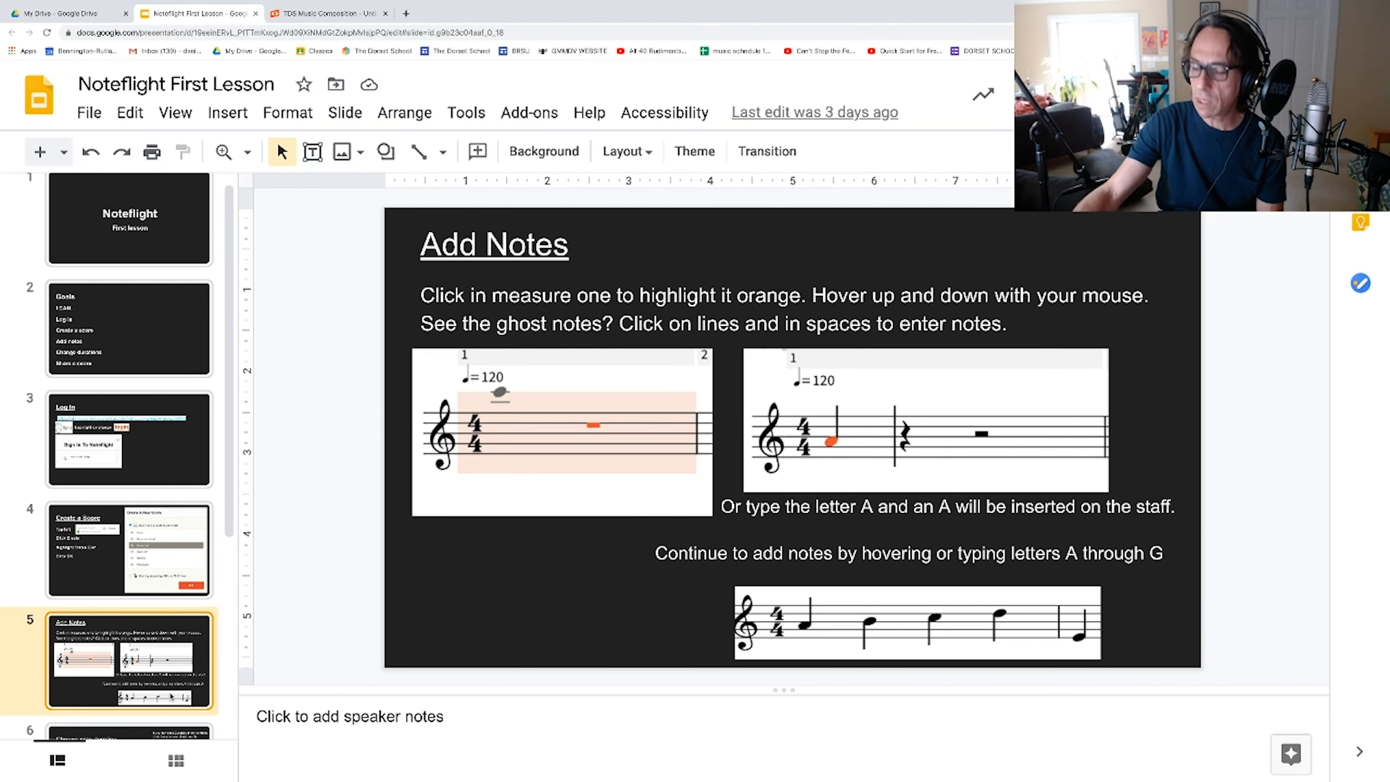
pyautogui.press('Down')
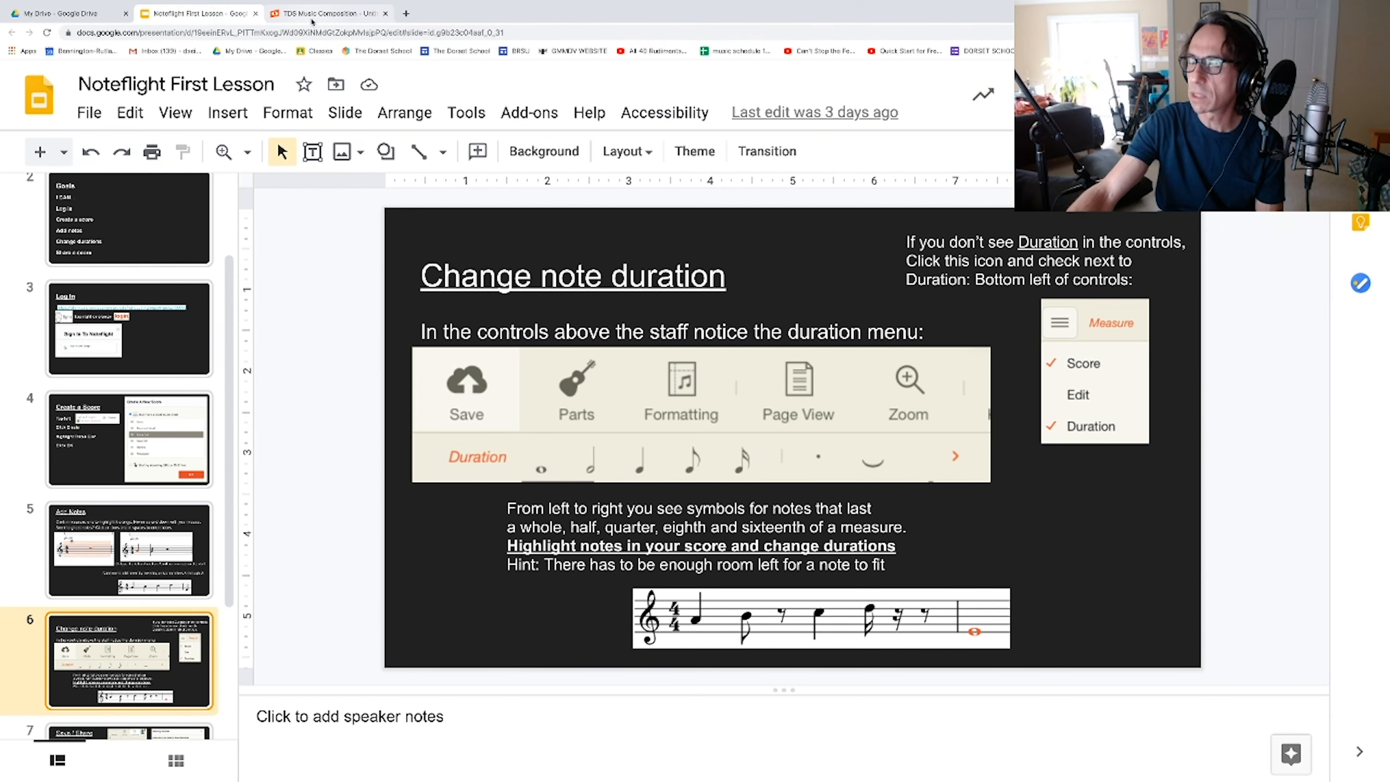
pyautogui.click(310, 16)
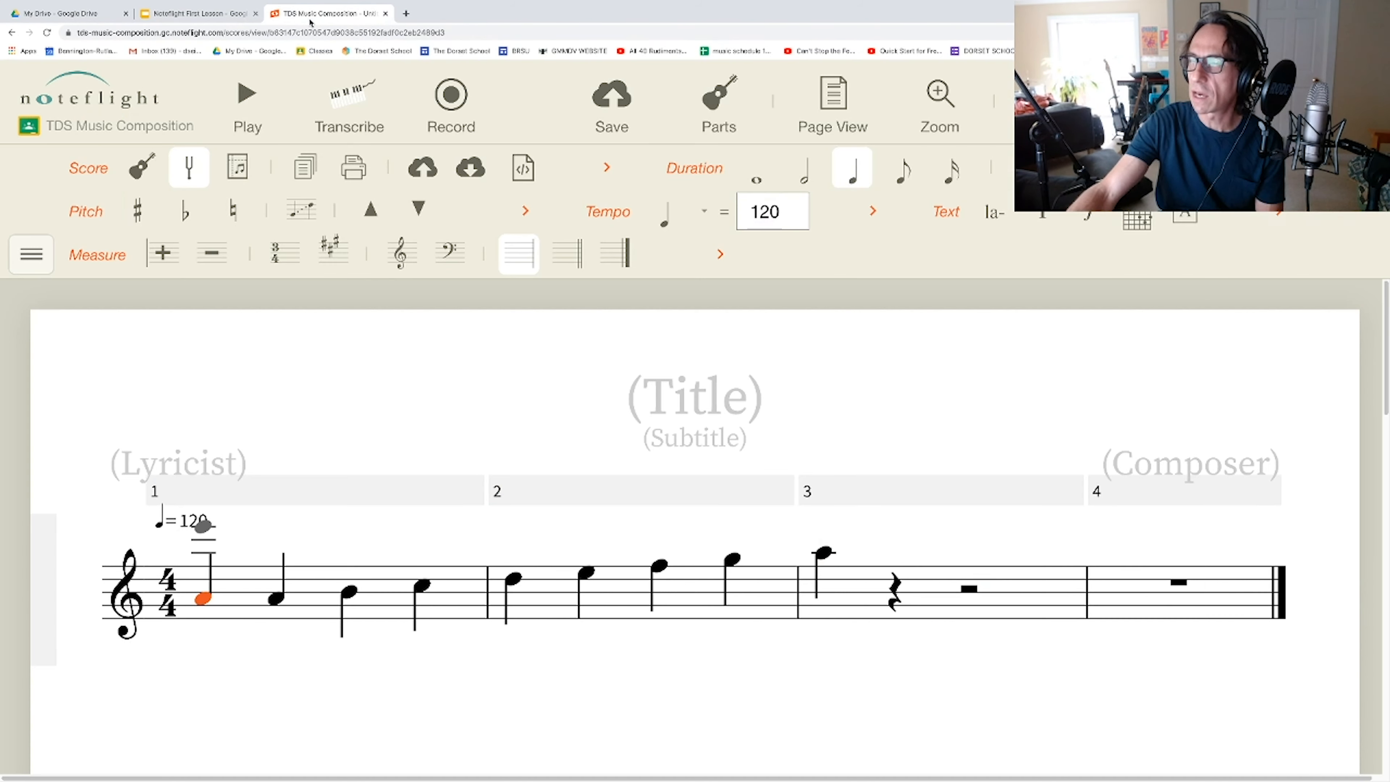
# Step: Hide the Duration group from the score's editing controls and show it again
pyautogui.click(31, 254)
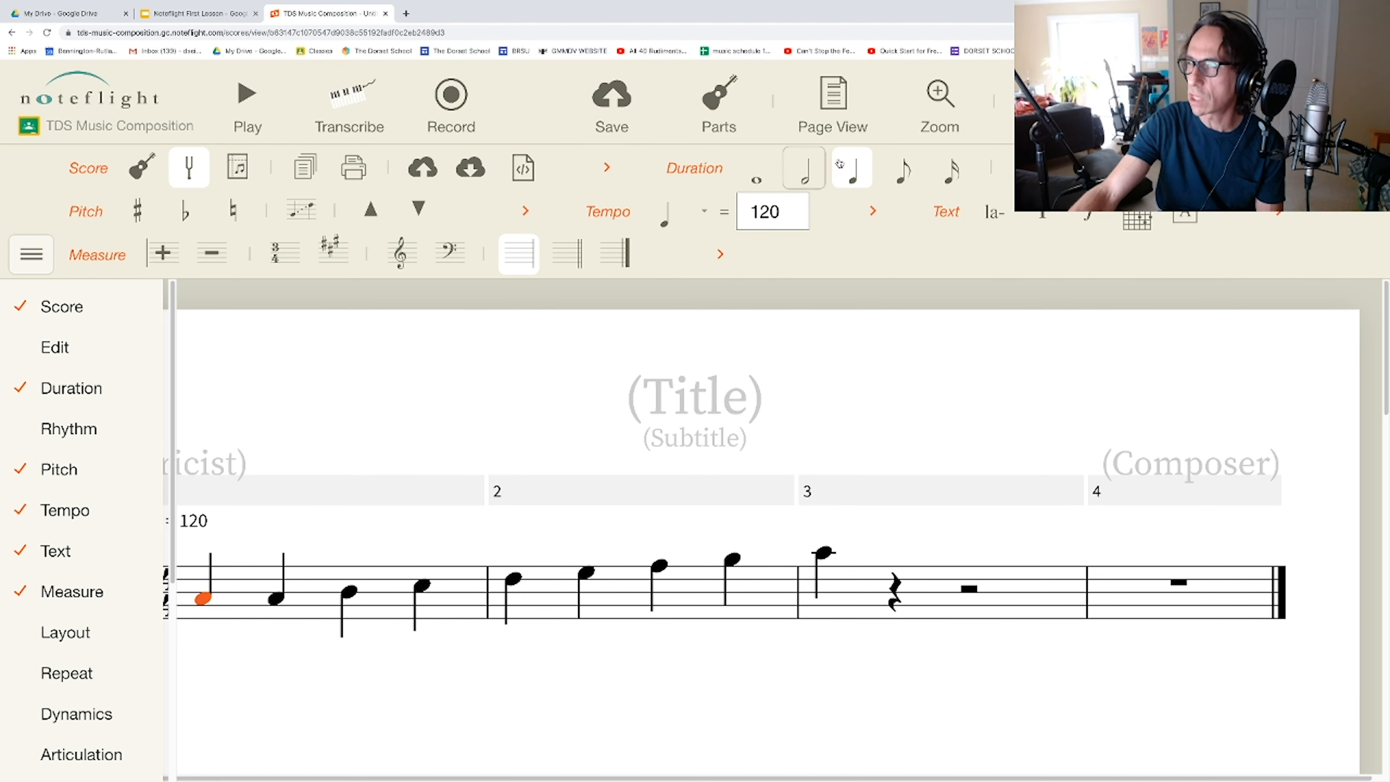
pyautogui.click(19, 389)
pyautogui.click(19, 388)
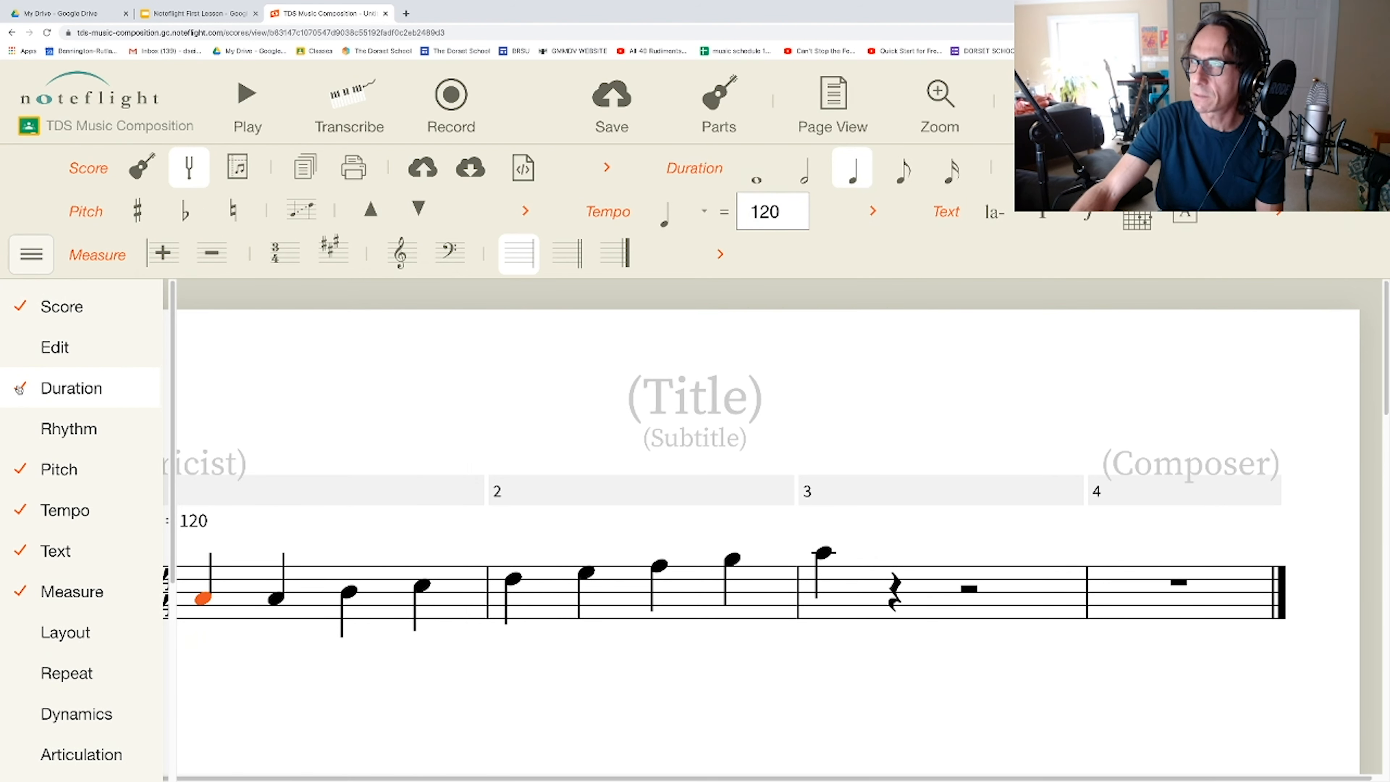
# Step: Recheck the Change note duration slide, and convert measure 1's first A to a whole note and back down to an eighth note
pyautogui.click(200, 14)
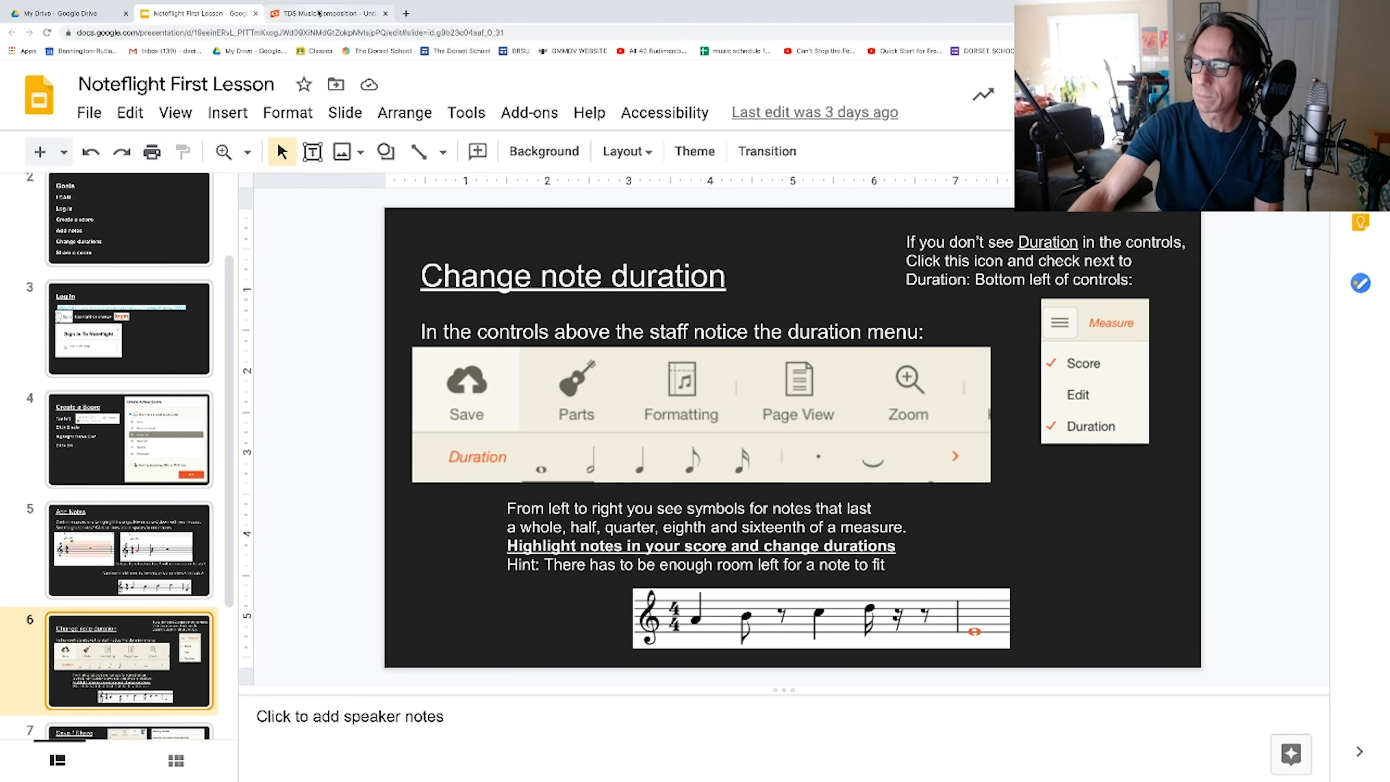
pyautogui.click(319, 12)
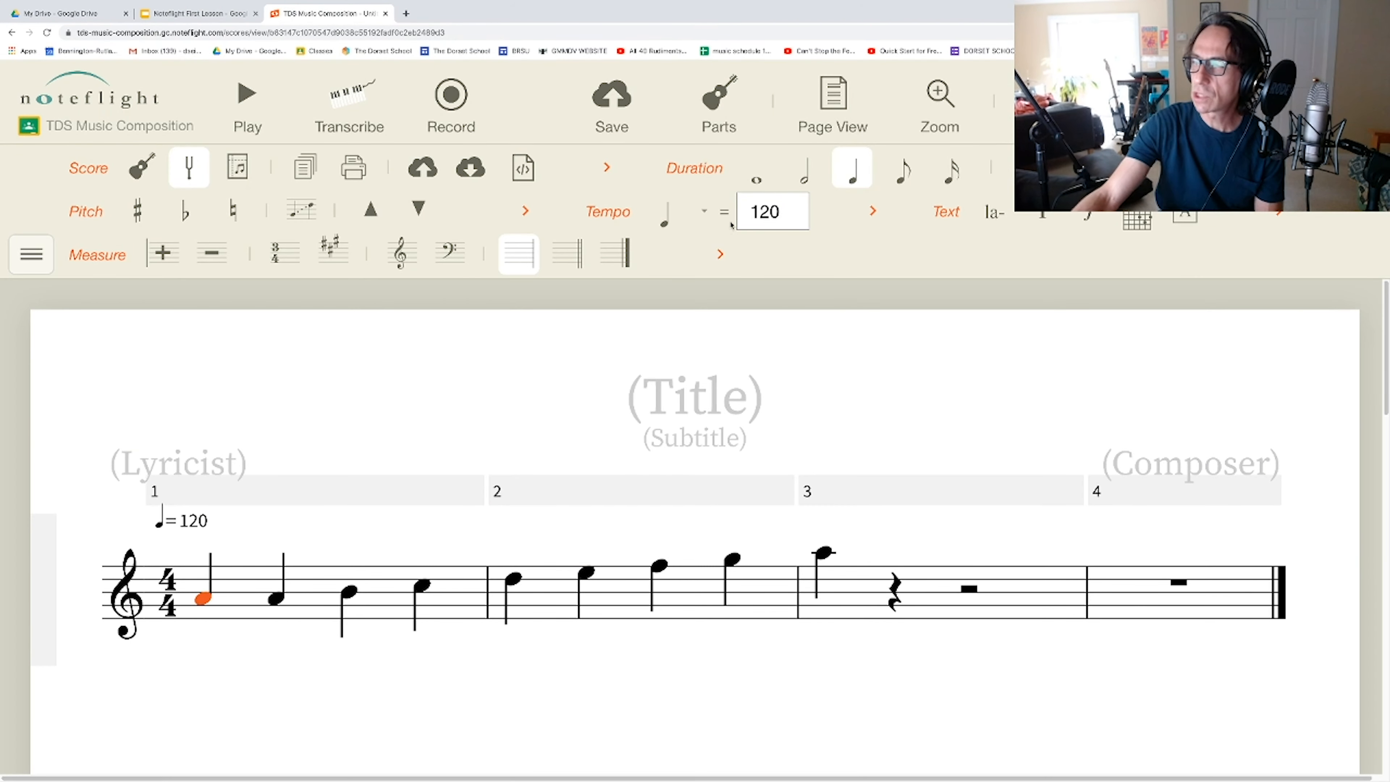
pyautogui.click(761, 180)
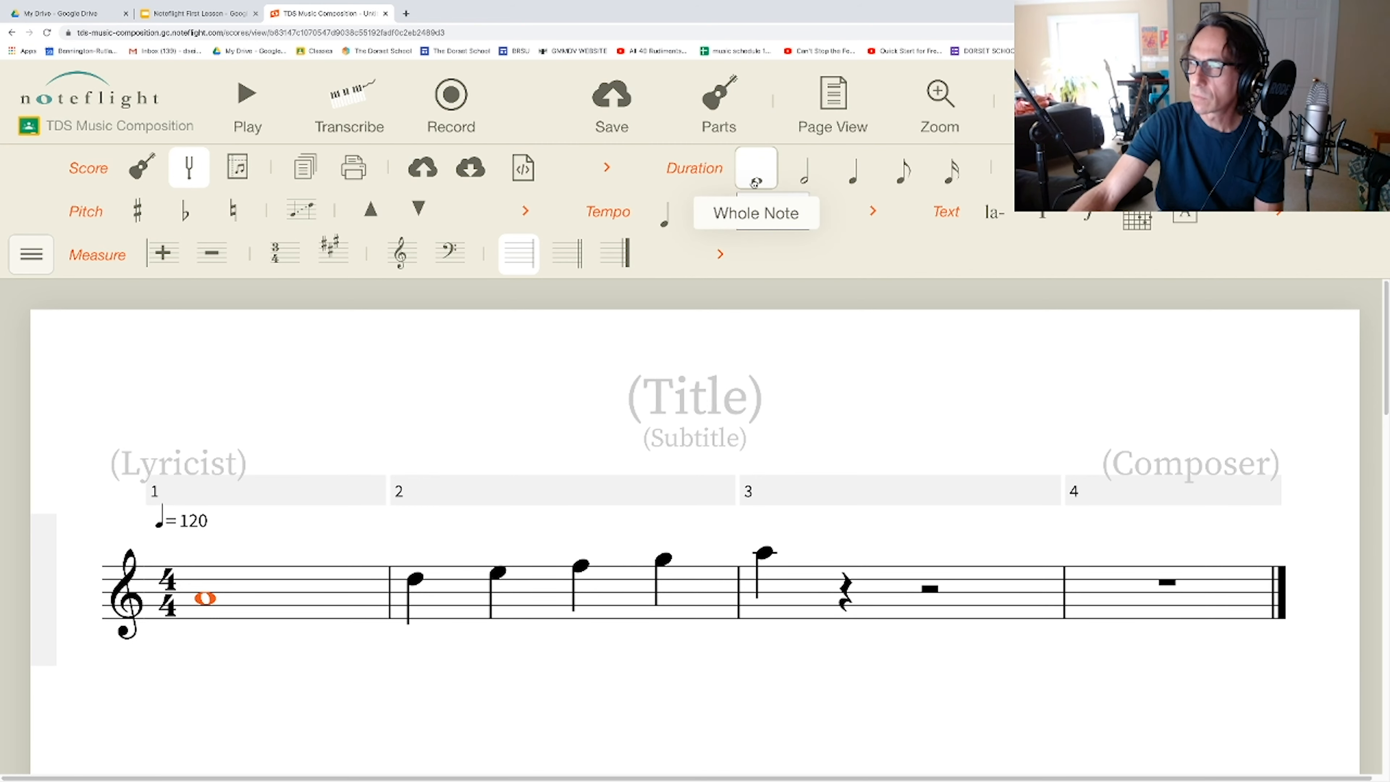
pyautogui.click(904, 180)
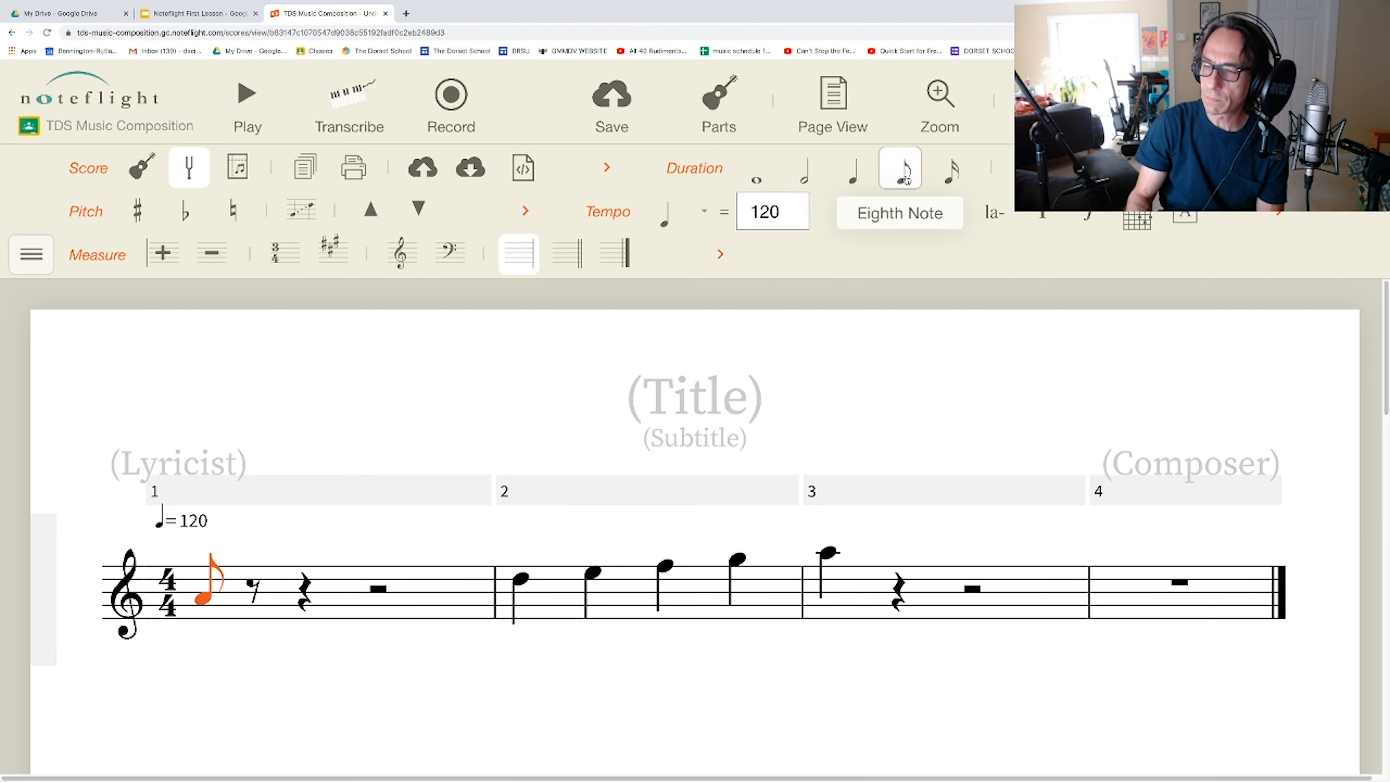
# Step: Fill the rest of measure 1 after the eighth-note A with an eighth-note B, a half-note C and a quarter-note D
pyautogui.press('Right')
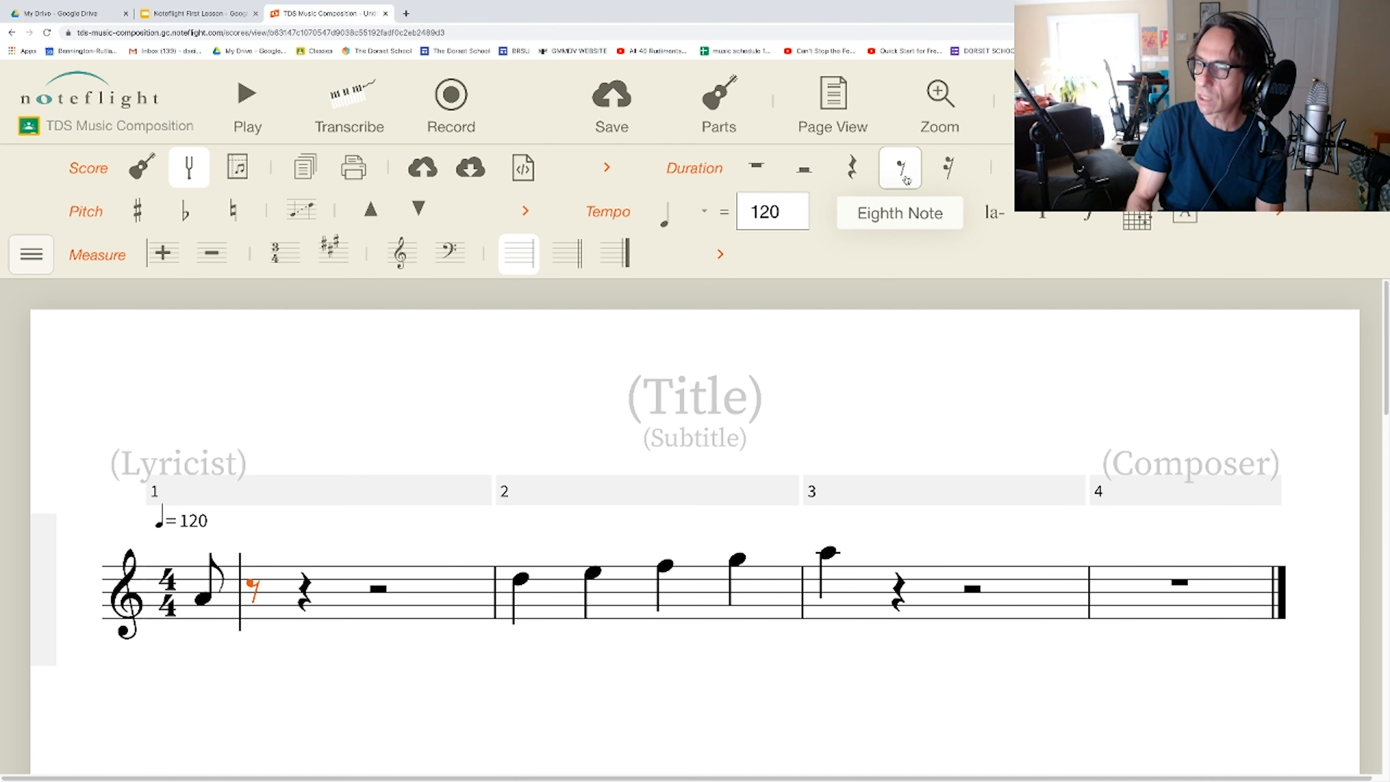
pyautogui.press('b')
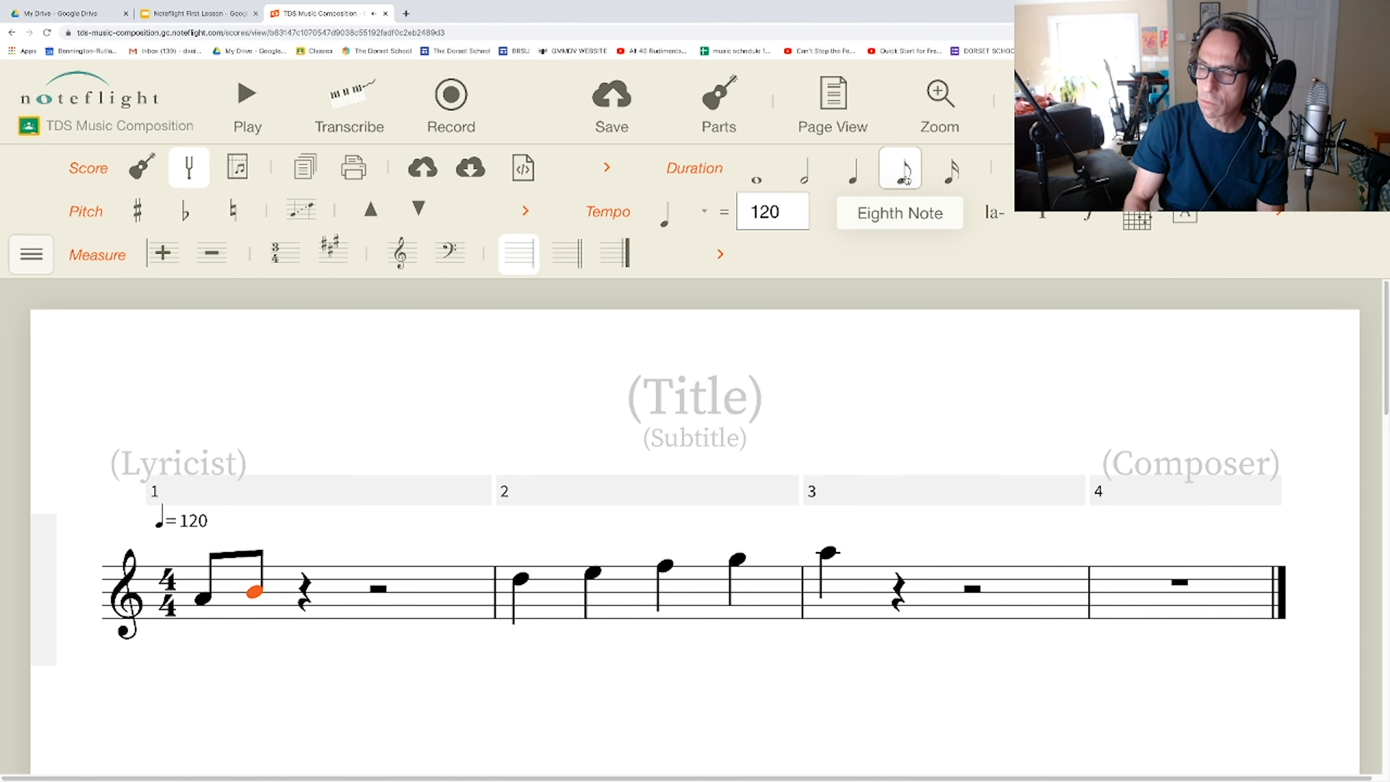
pyautogui.press('Right')
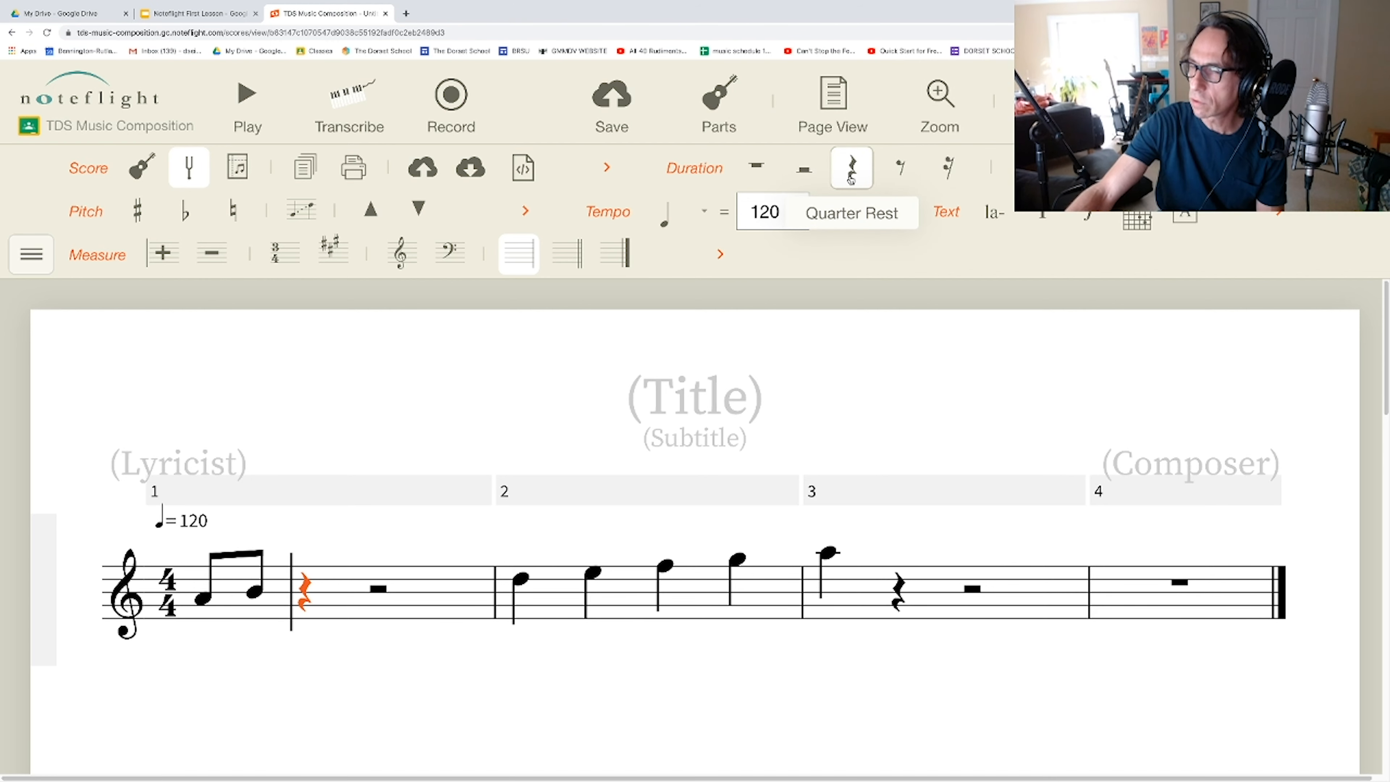
pyautogui.click(804, 171)
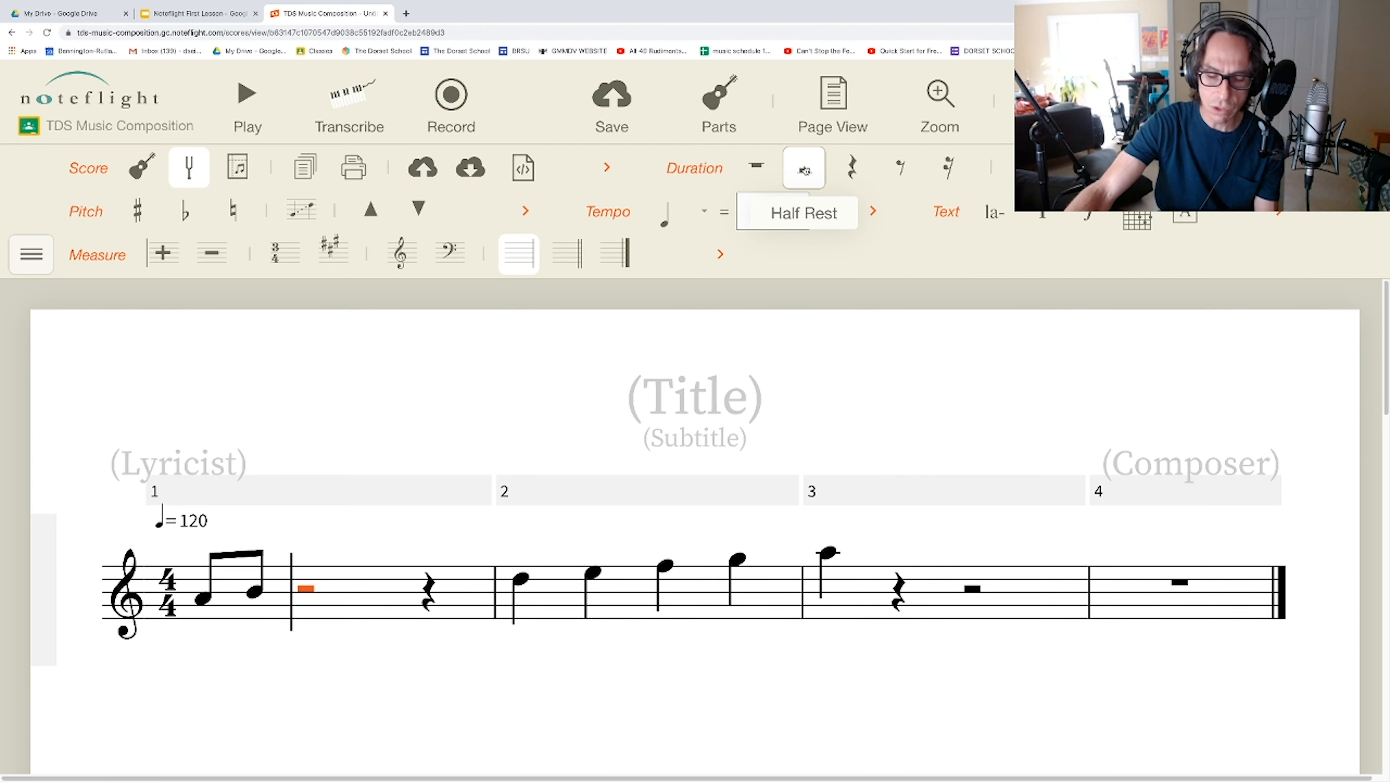
pyautogui.press('c')
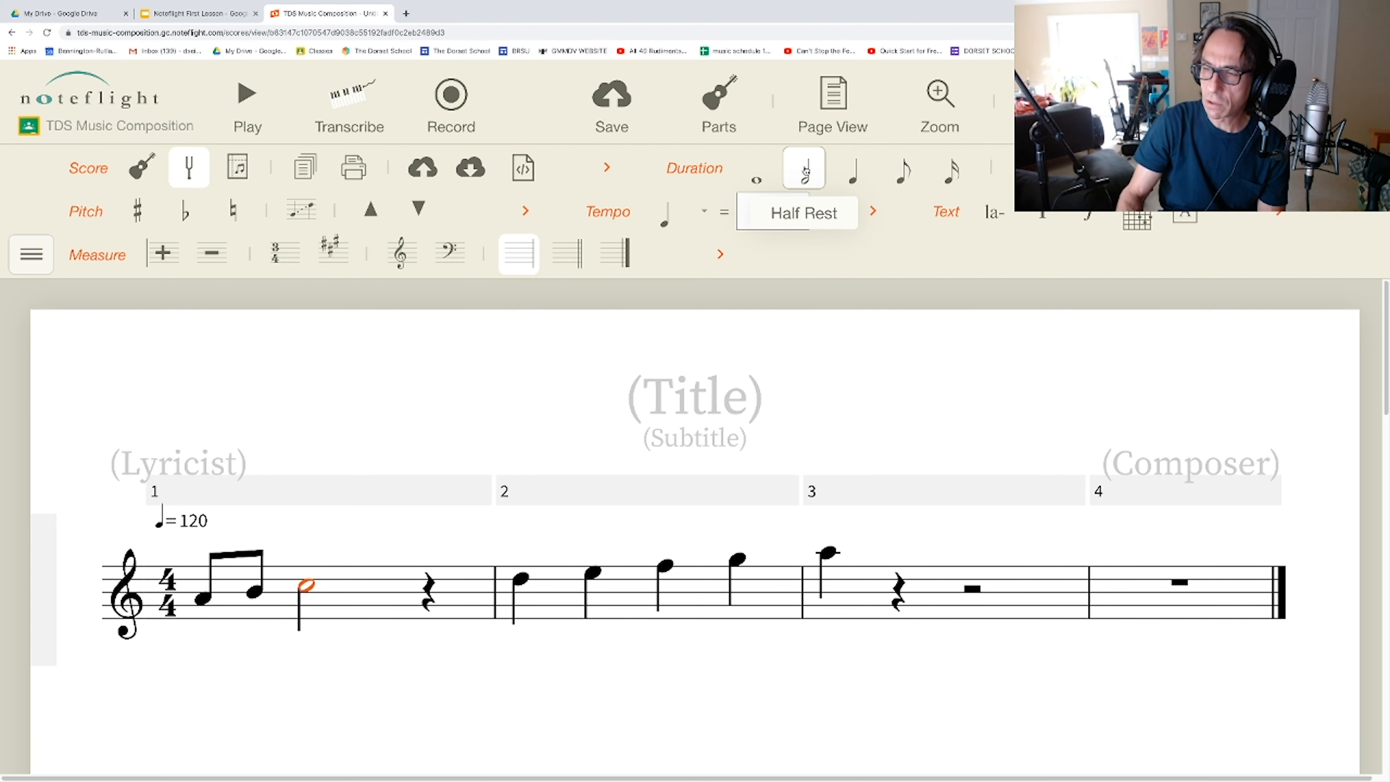
pyautogui.press('Right')
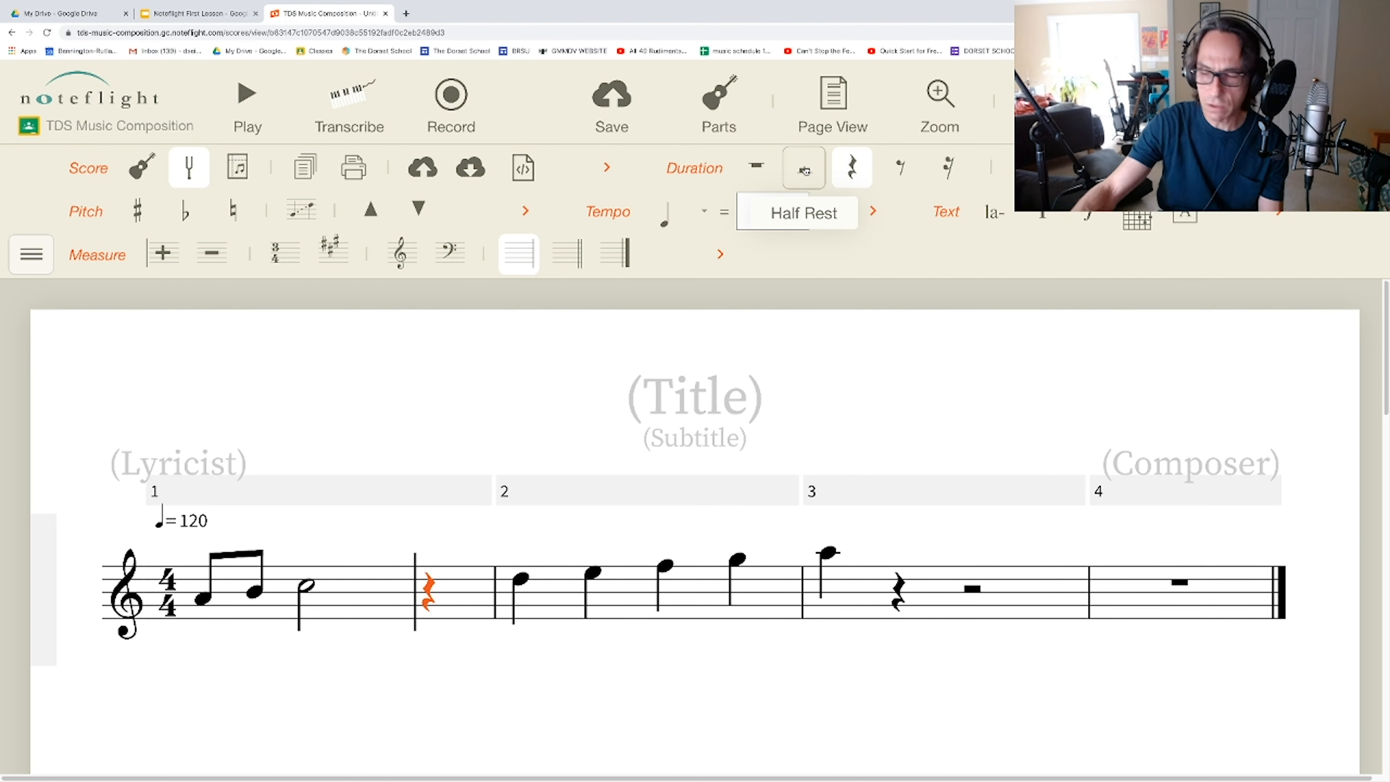
pyautogui.press('d')
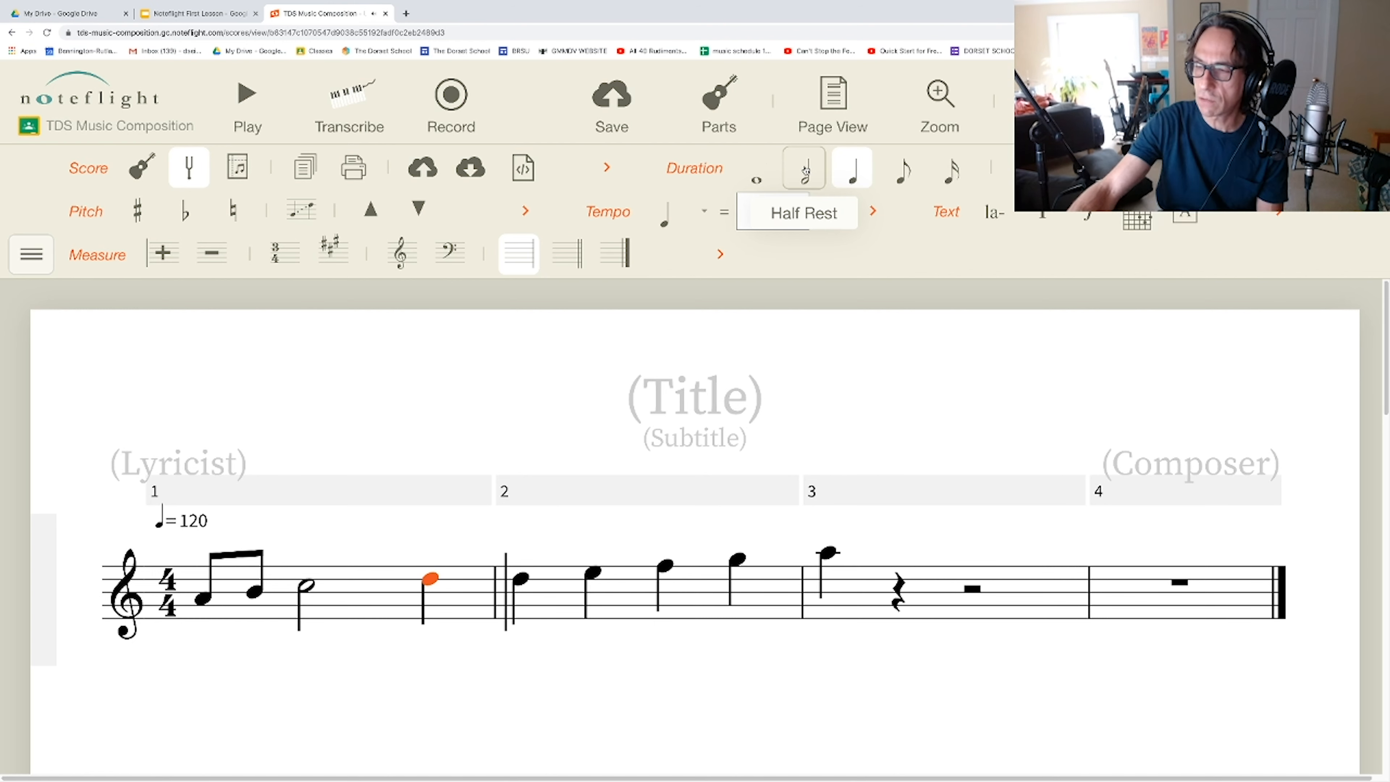